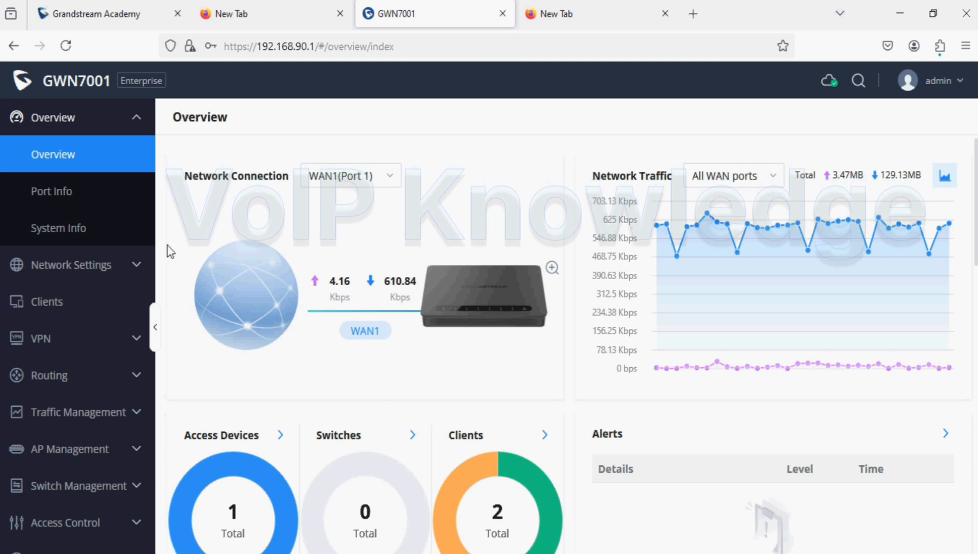
Check the router's system version in the system information.
click(89, 229)
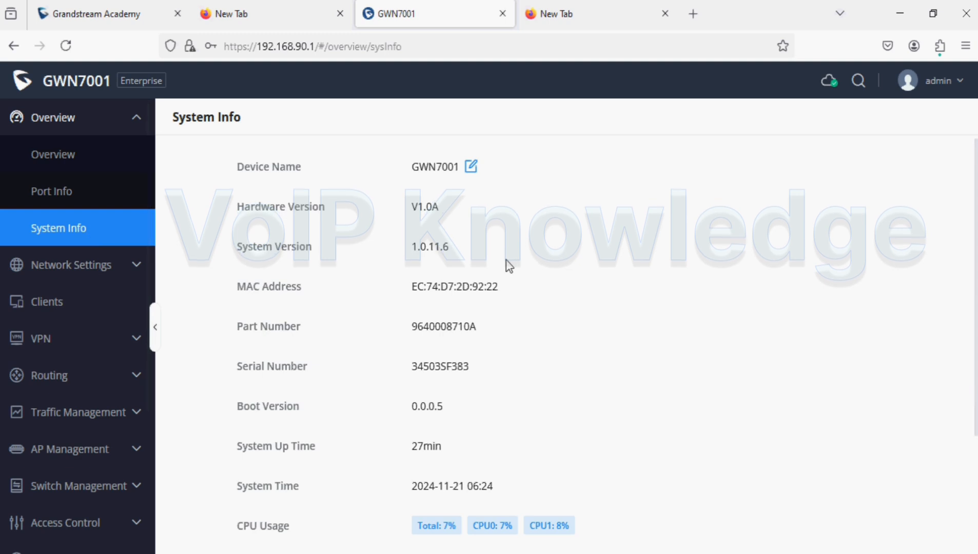
drag(504, 264, 411, 260)
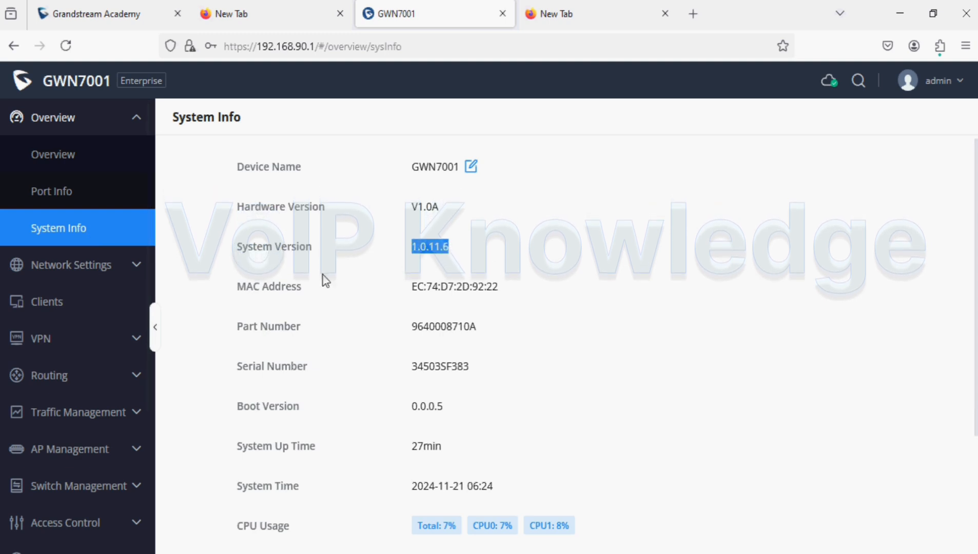
Start adding a new forwarding rule in the firewall's traffic rules.
scroll(85, 362, down, 3)
scroll(85, 370, up, 1)
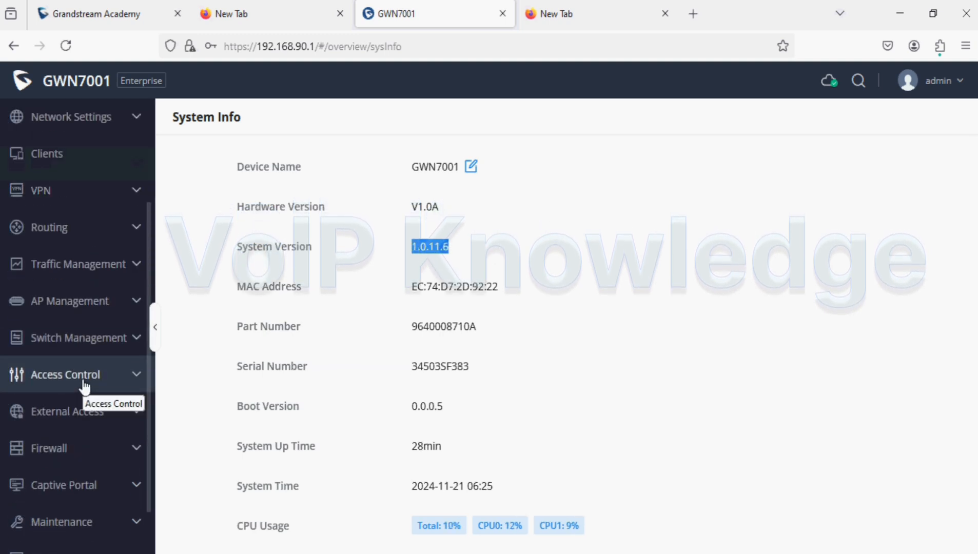
scroll(85, 388, down, 2)
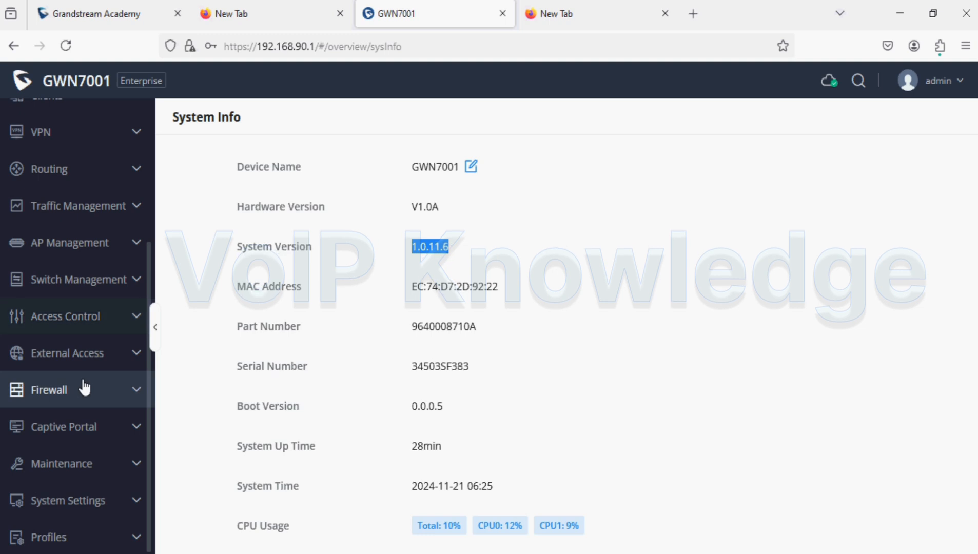
click(85, 389)
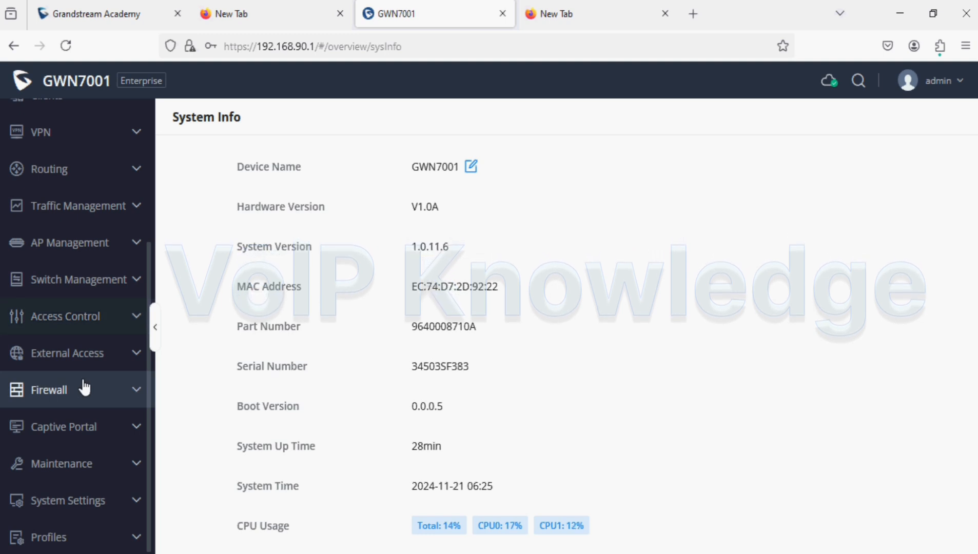
scroll(84, 388, down, 3)
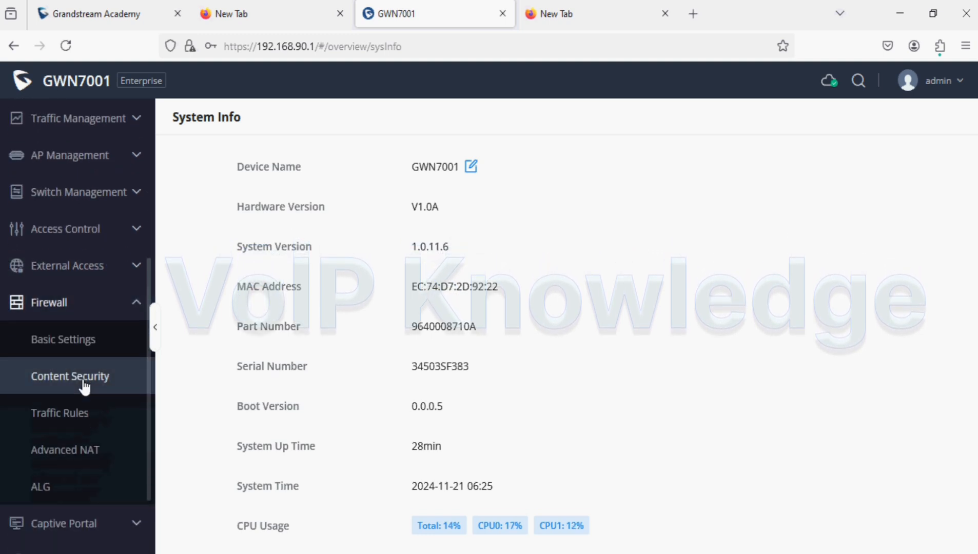
click(82, 411)
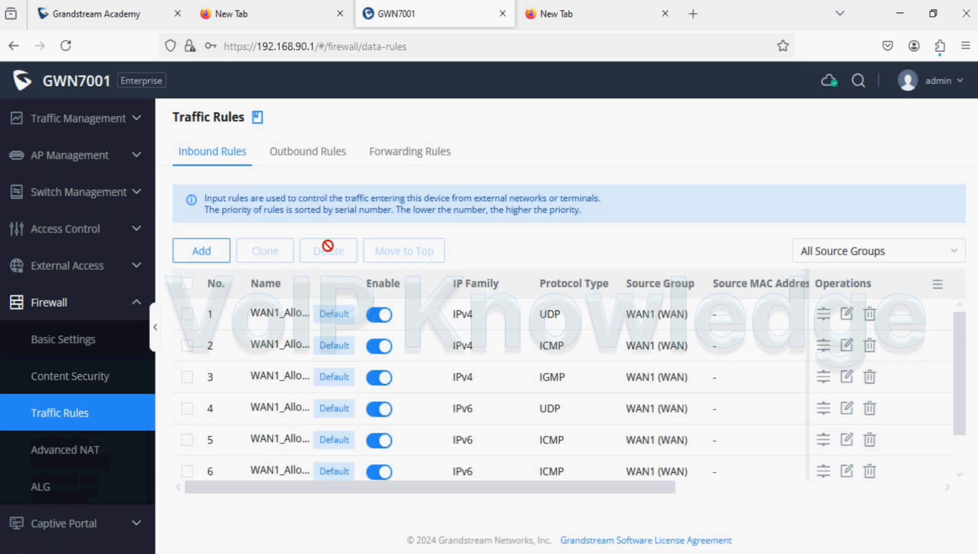
click(426, 152)
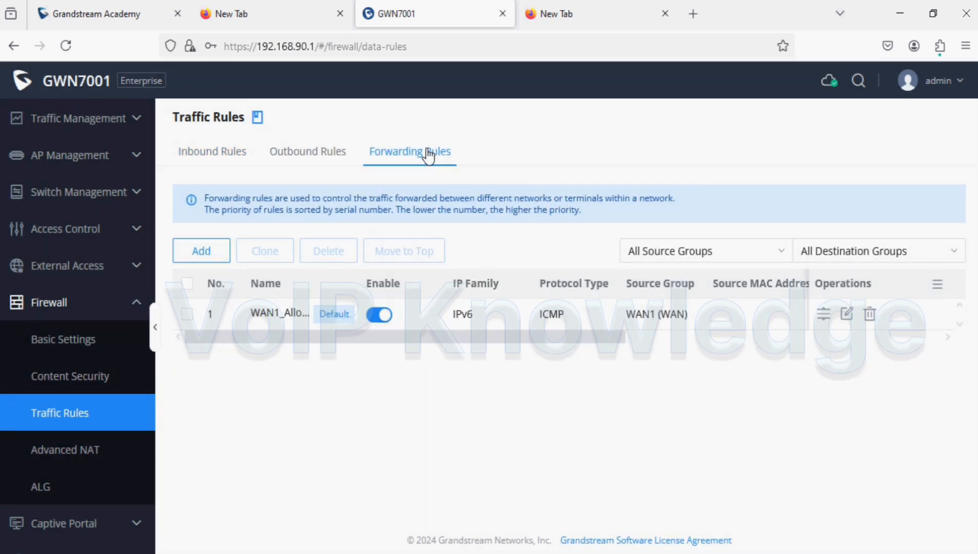
click(199, 252)
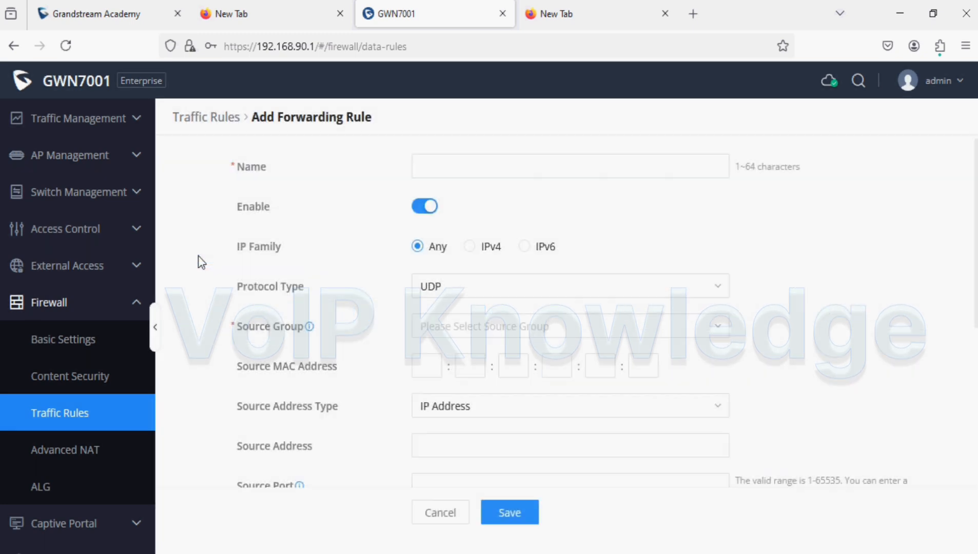
Name the forwarding rule Restrict_all_Users, with protocol type All and source group Default (VLAN).
click(445, 172)
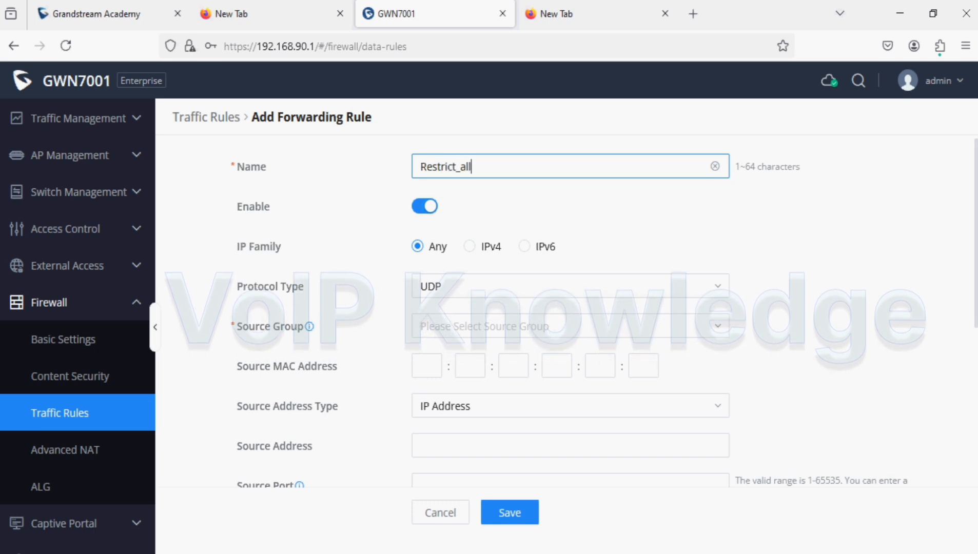
text(Restrict_all_Users)
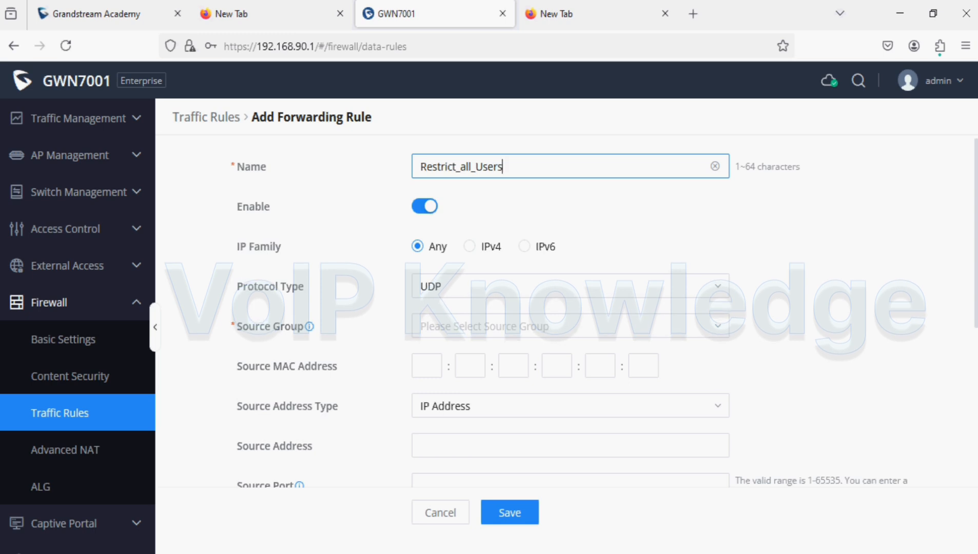
click(470, 285)
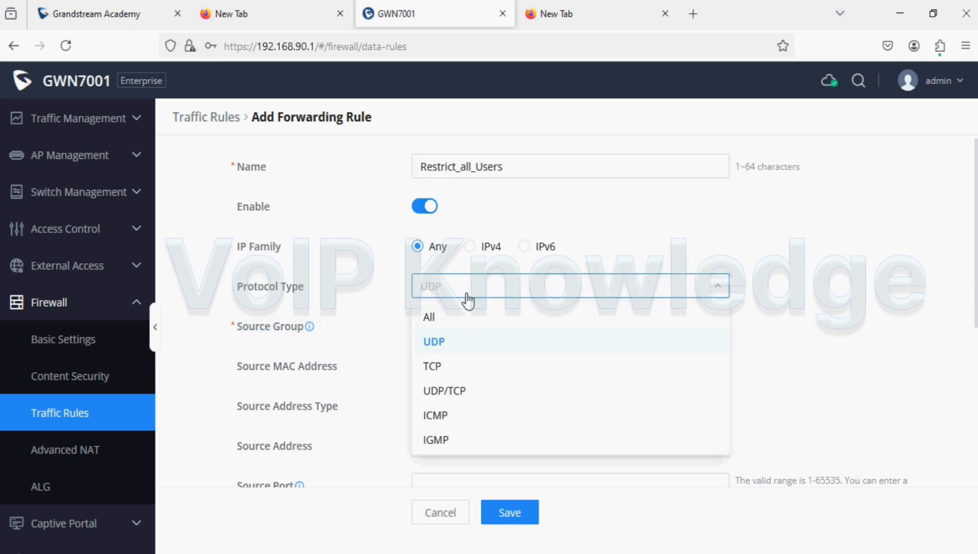
click(446, 316)
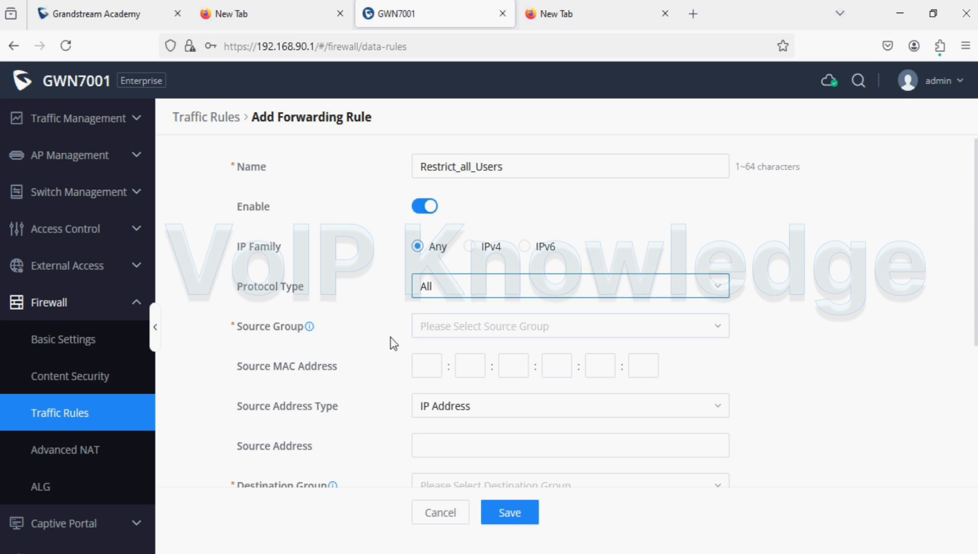
click(467, 330)
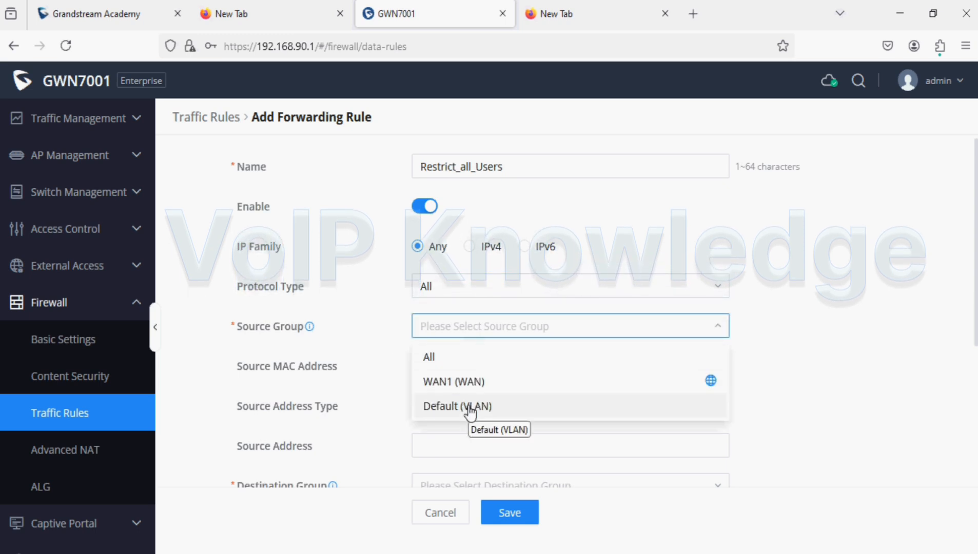
click(469, 406)
Set the rule's destination group to WAN1 (WAN) and its action to Deny, and save the rule.
scroll(405, 393, down, 1)
scroll(405, 393, down, 1)
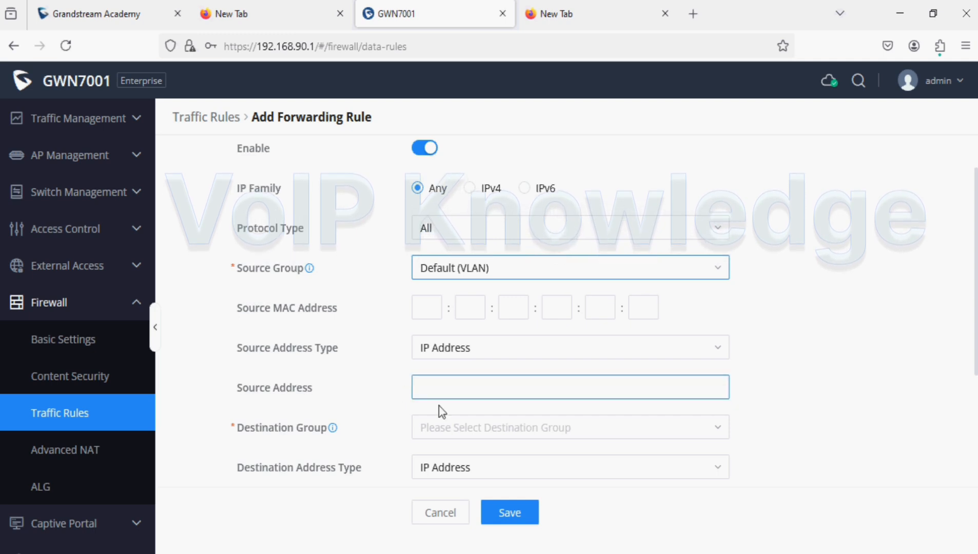
scroll(457, 404, down, 5)
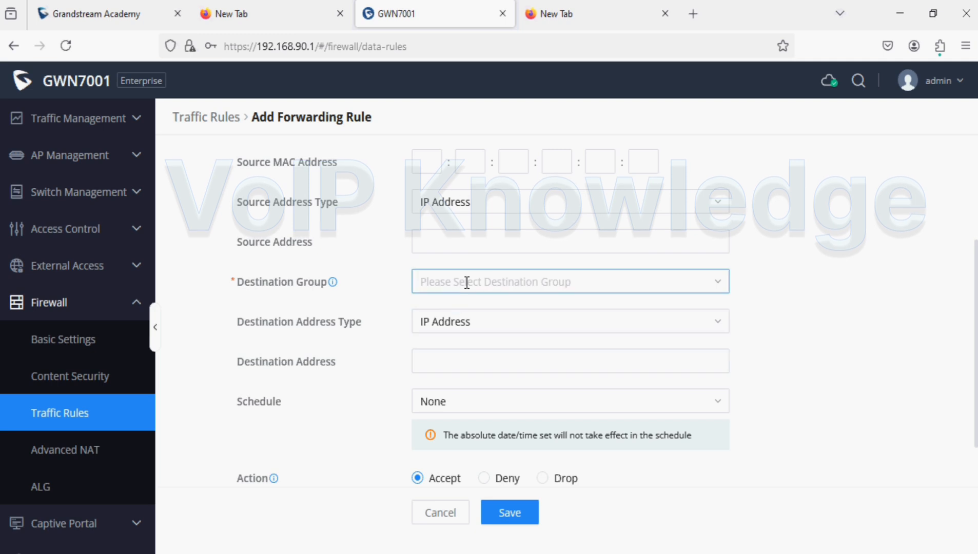
click(466, 283)
click(429, 339)
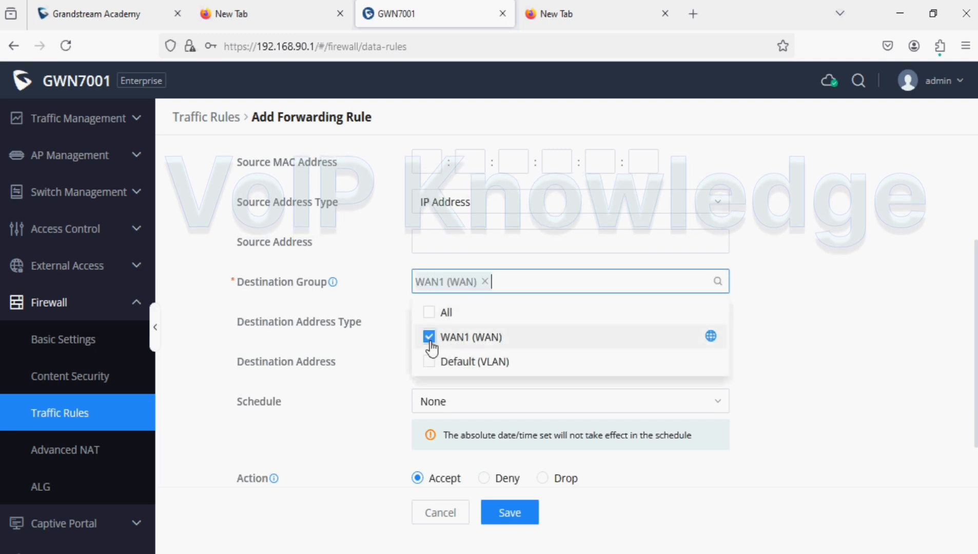
click(383, 359)
scroll(481, 426, down, 1)
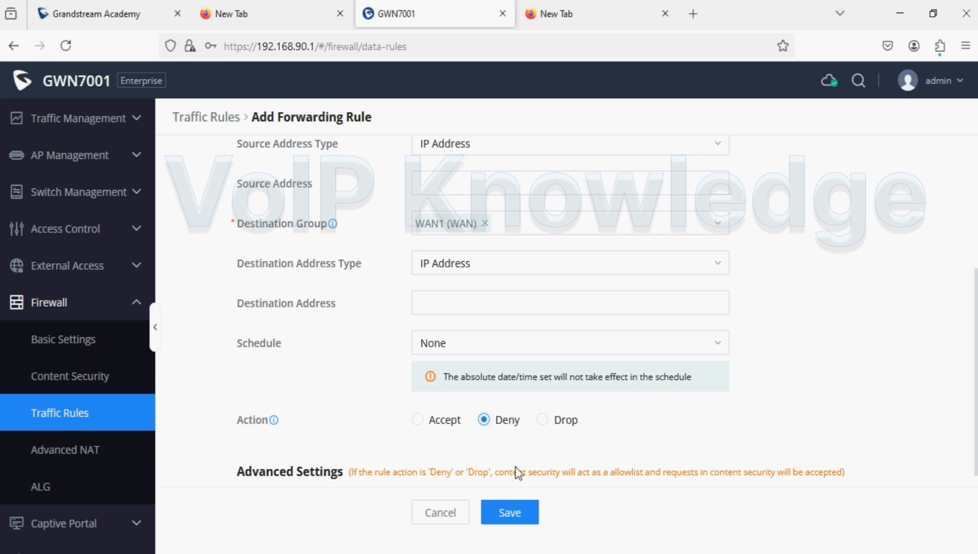
click(511, 513)
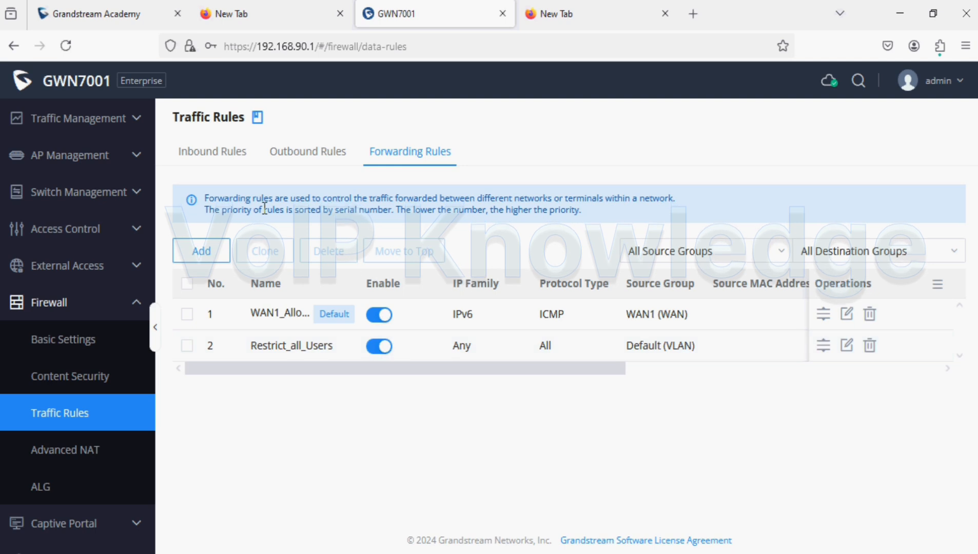
Move the Restrict_all_Users rule above the default WAN1 rule so it has the highest priority.
drag(326, 210, 576, 213)
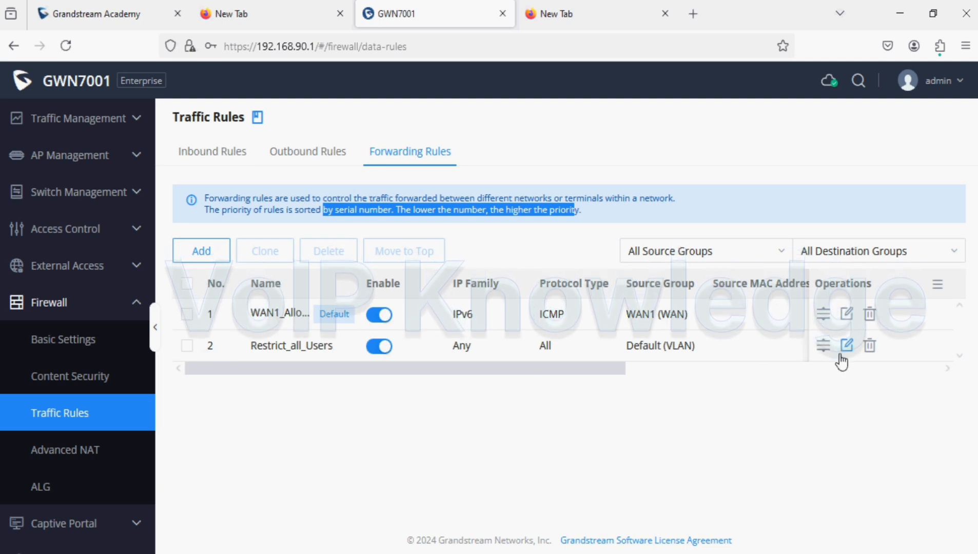
drag(823, 346, 829, 316)
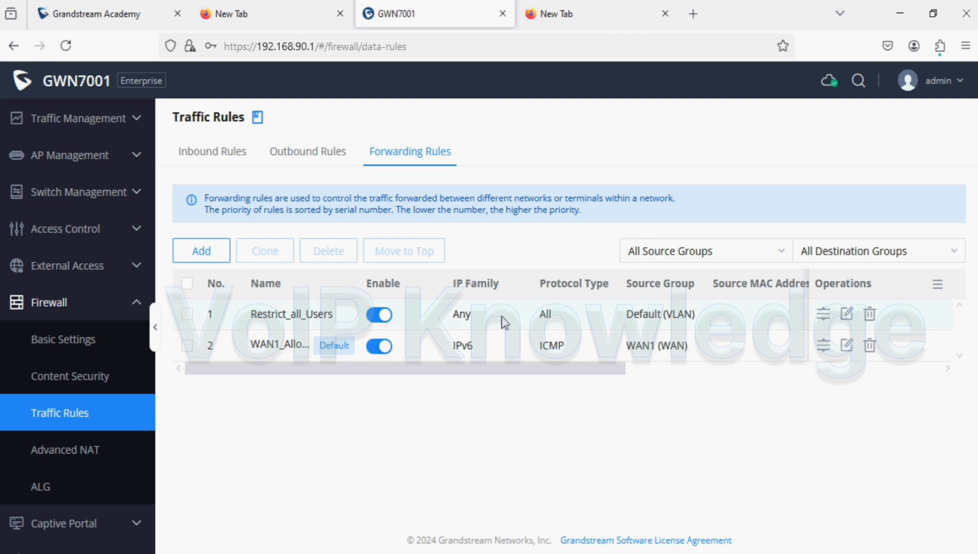
Load google.com in a new browser tab to test internet access with the deny rule active.
click(694, 13)
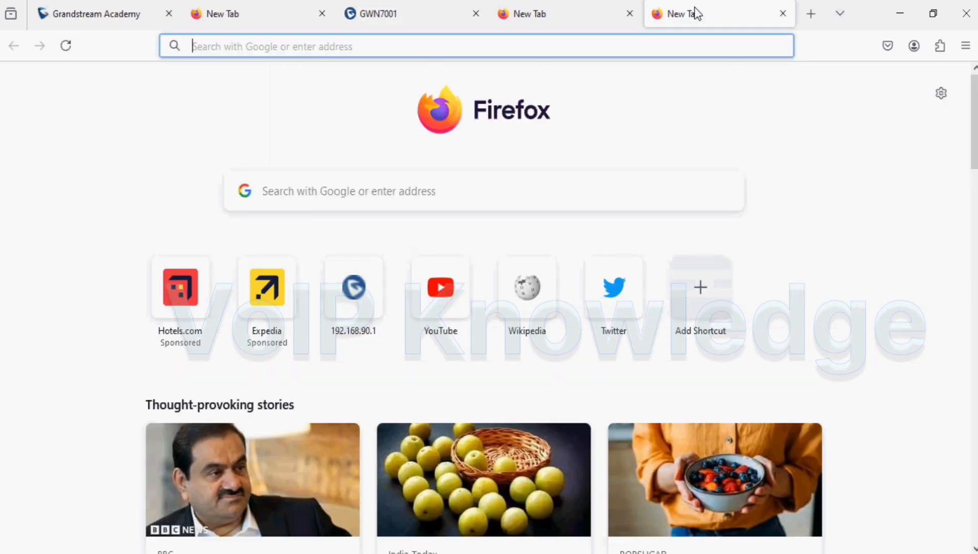
text(goog)
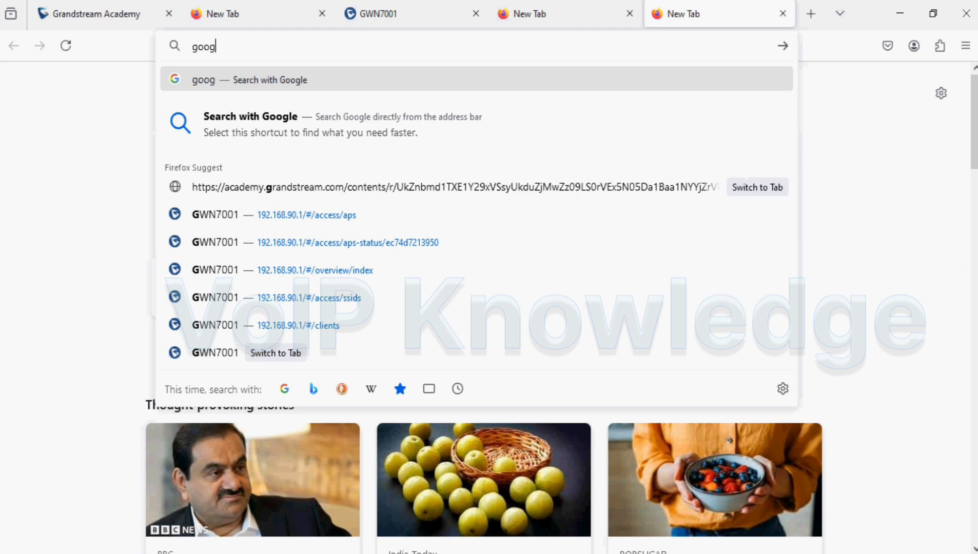
text(le.com)
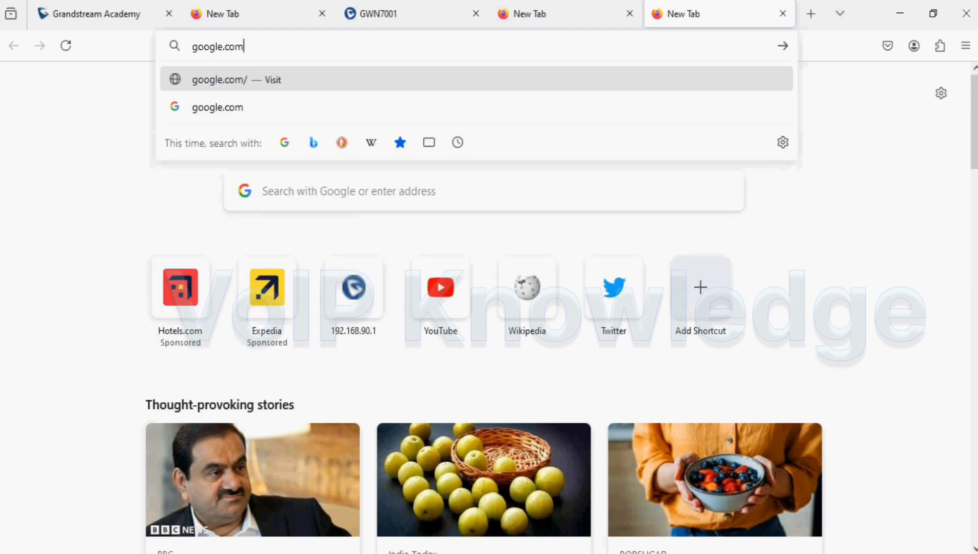
key(Return)
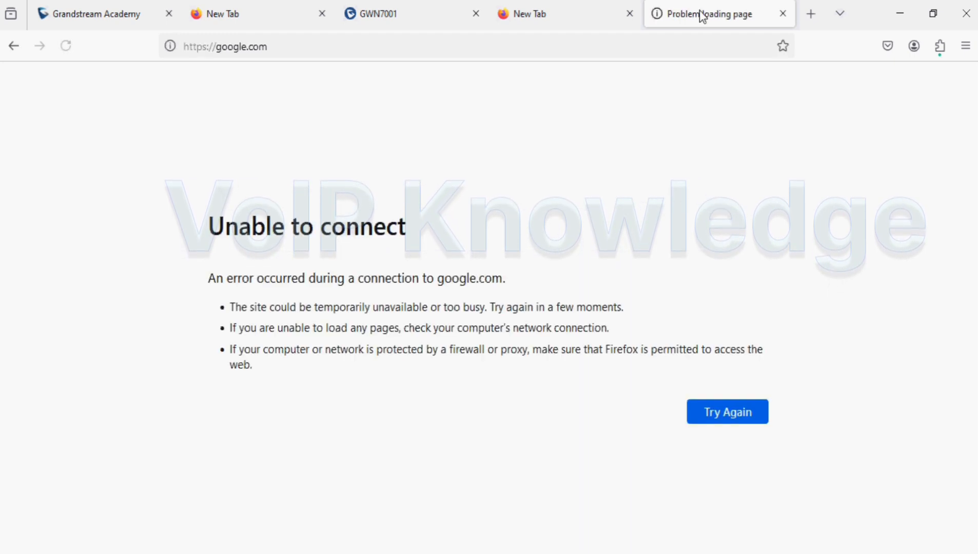
Disable the Restrict_all_Users rule and reload google.com to test internet access without it.
click(435, 20)
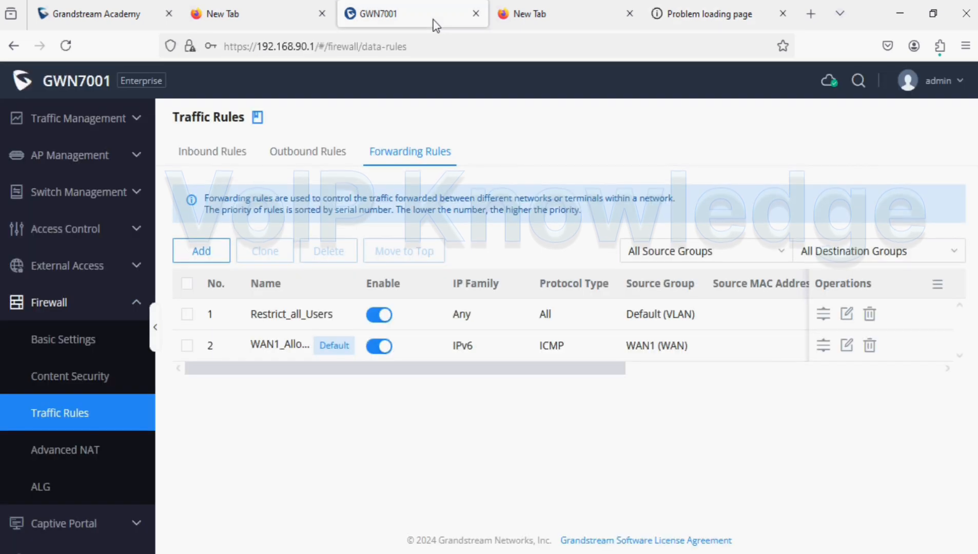
click(373, 319)
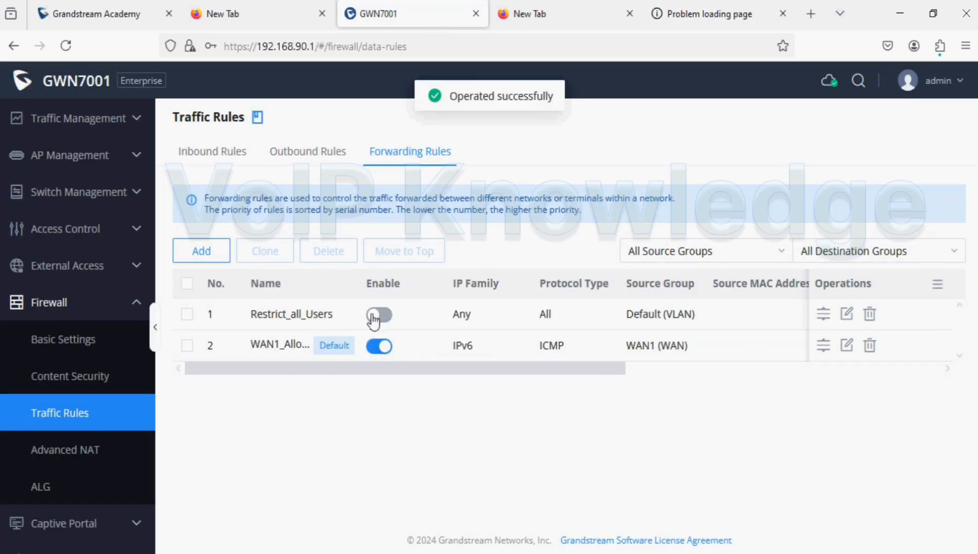
click(690, 11)
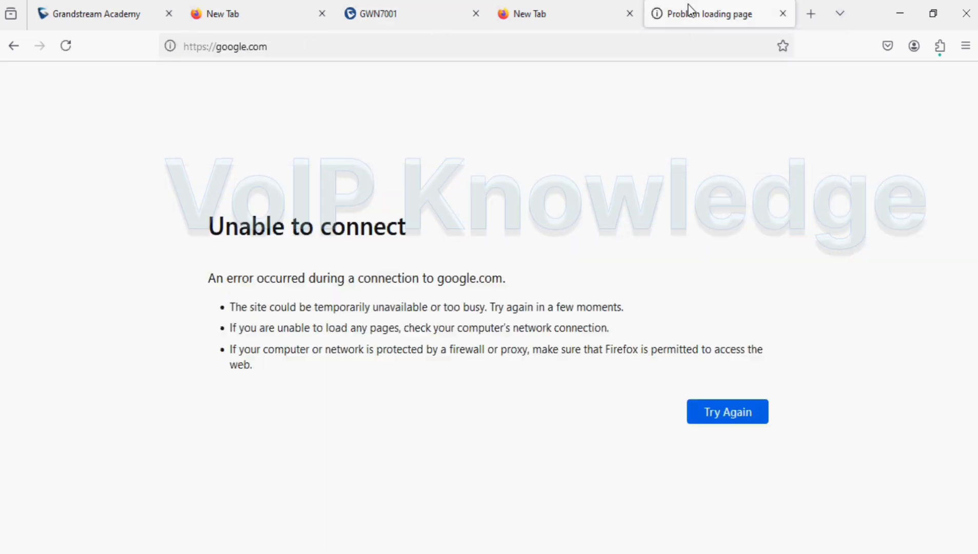
click(67, 46)
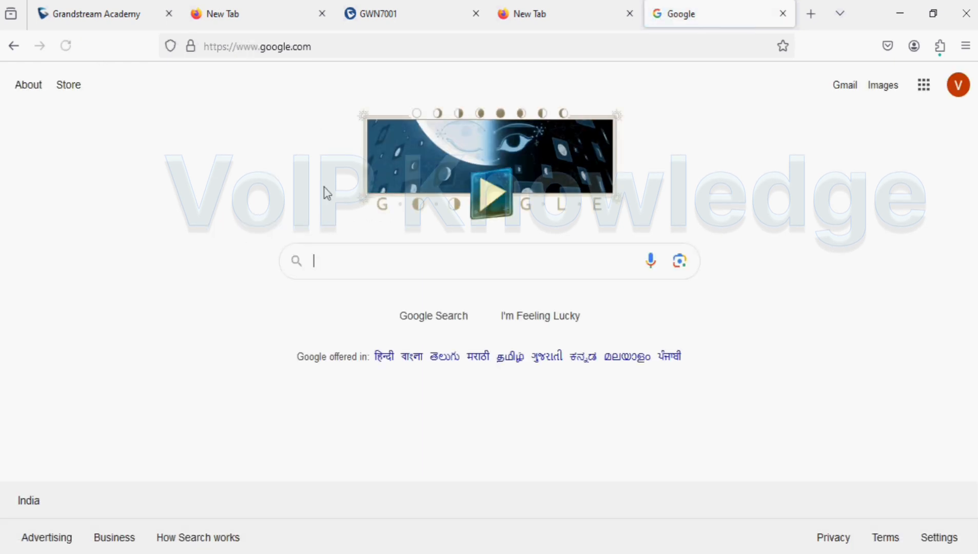
Re-enable the Restrict_all_Users forwarding rule.
click(414, 15)
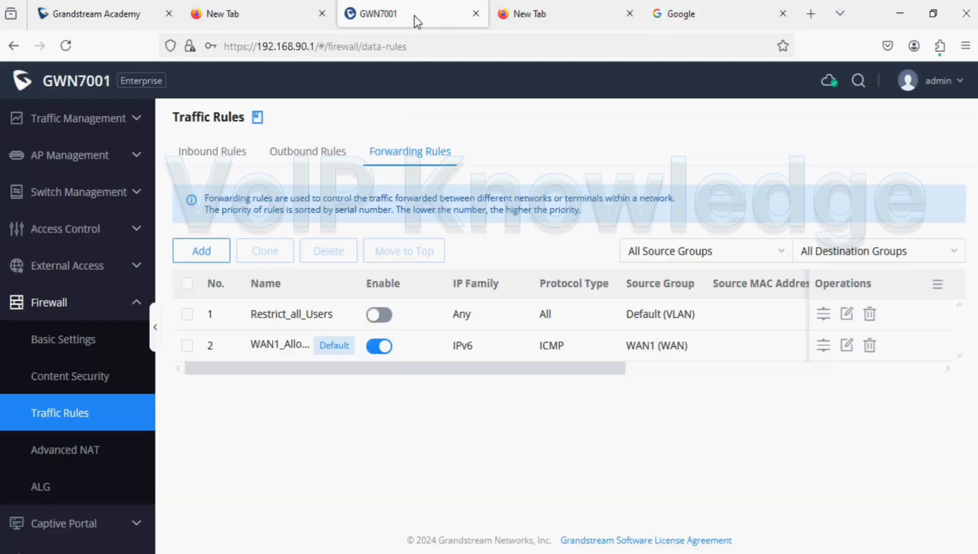
click(380, 314)
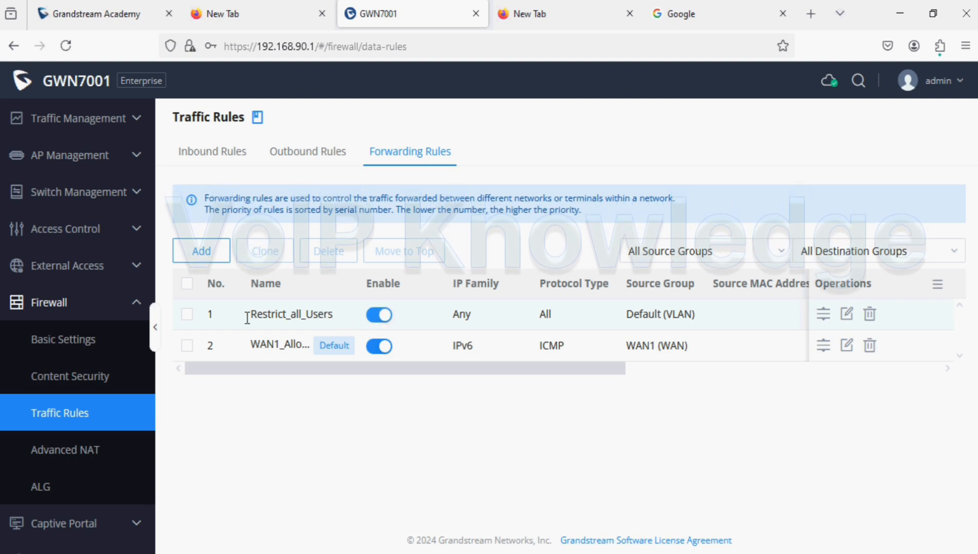
Copy the wired client's MAC address from its details in the Clients list and return to the list.
scroll(122, 277, up, 3)
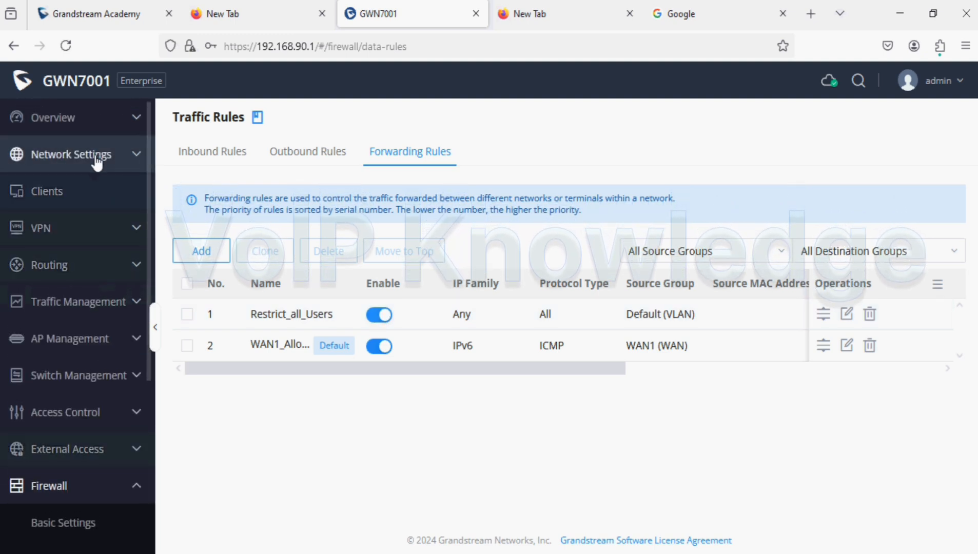
click(81, 202)
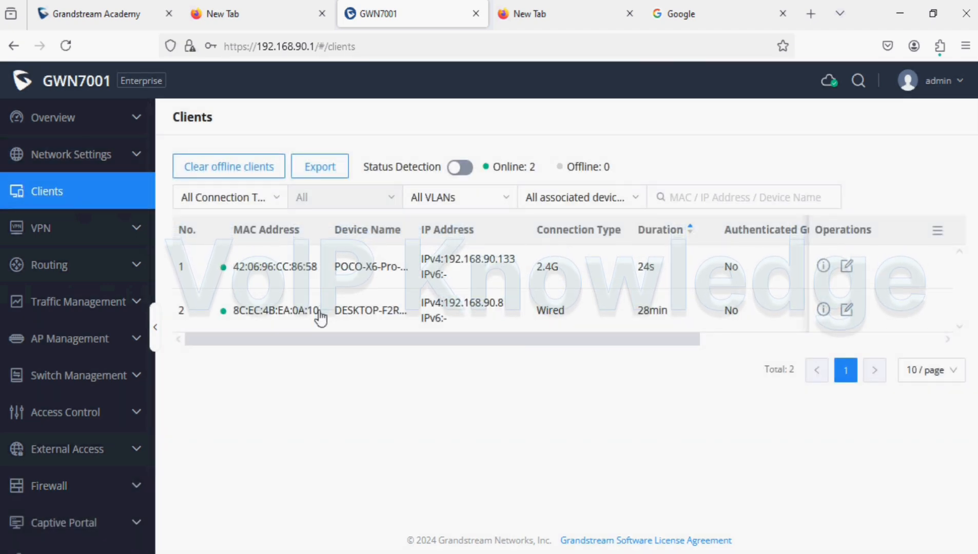
drag(320, 313, 236, 317)
key(ctrl+c)
click(234, 314)
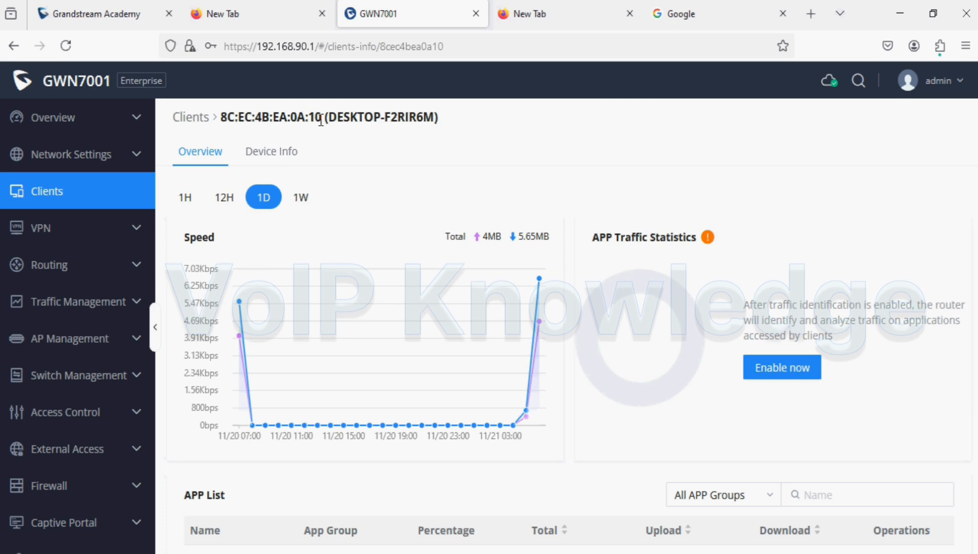
drag(320, 118, 249, 118)
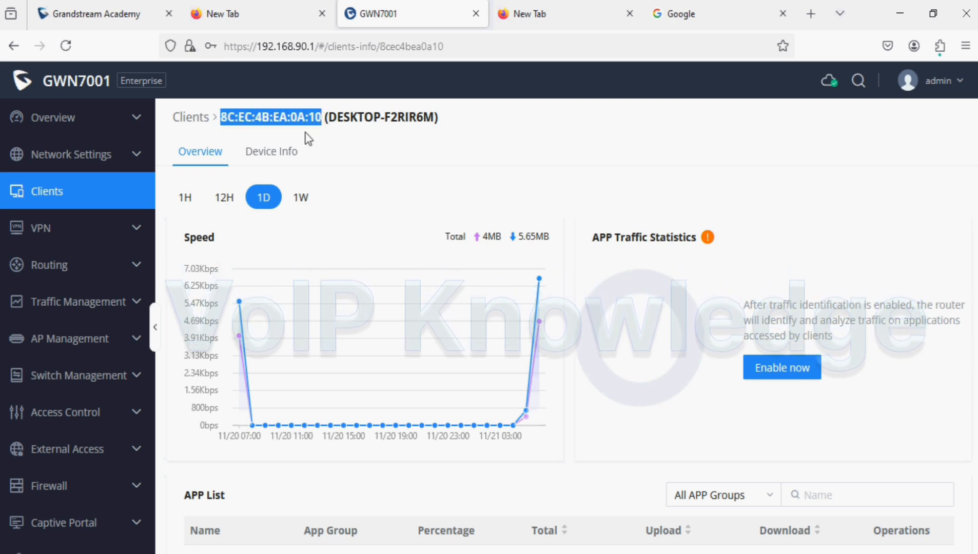
click(117, 202)
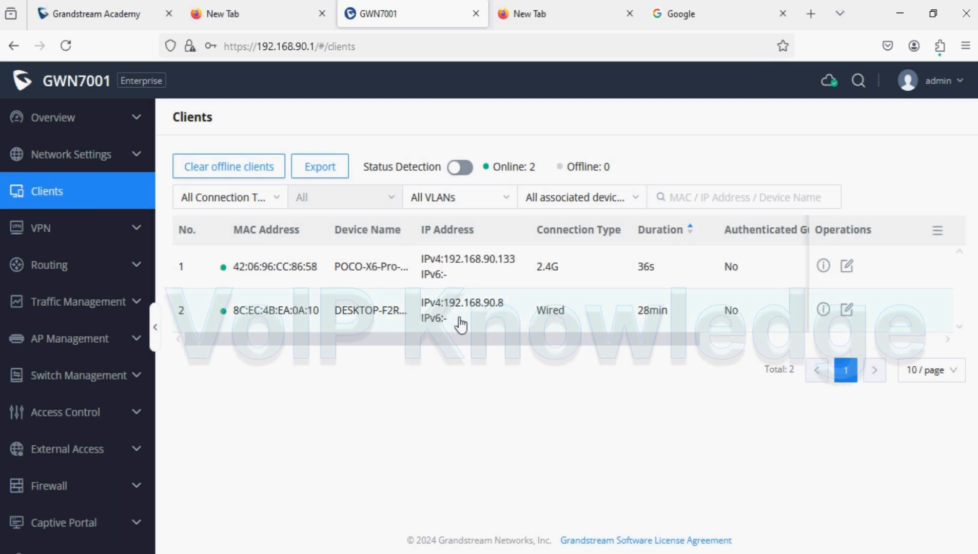
Start a new firewall forwarding traffic rule and name it Allow_MySystem.
scroll(72, 367, down, 3)
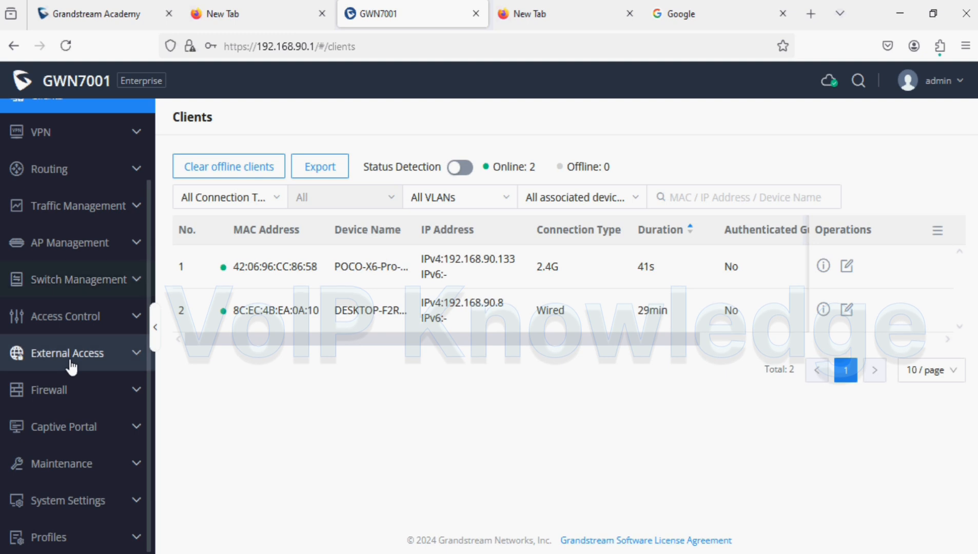
click(76, 393)
click(87, 502)
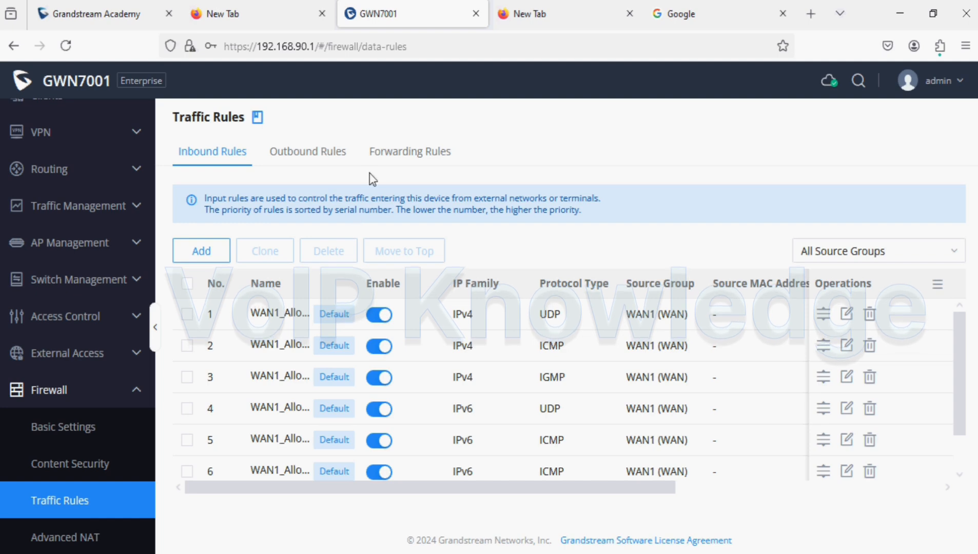
click(390, 150)
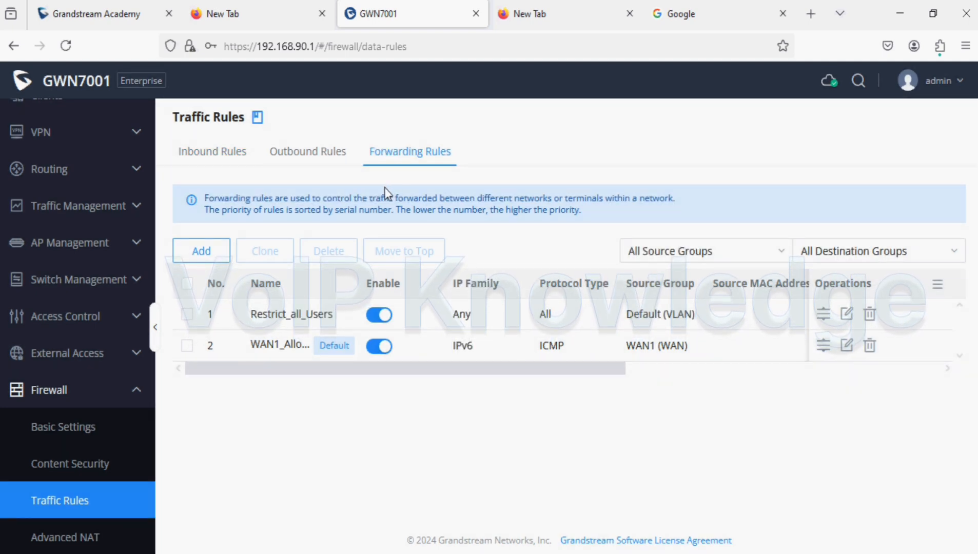
click(202, 250)
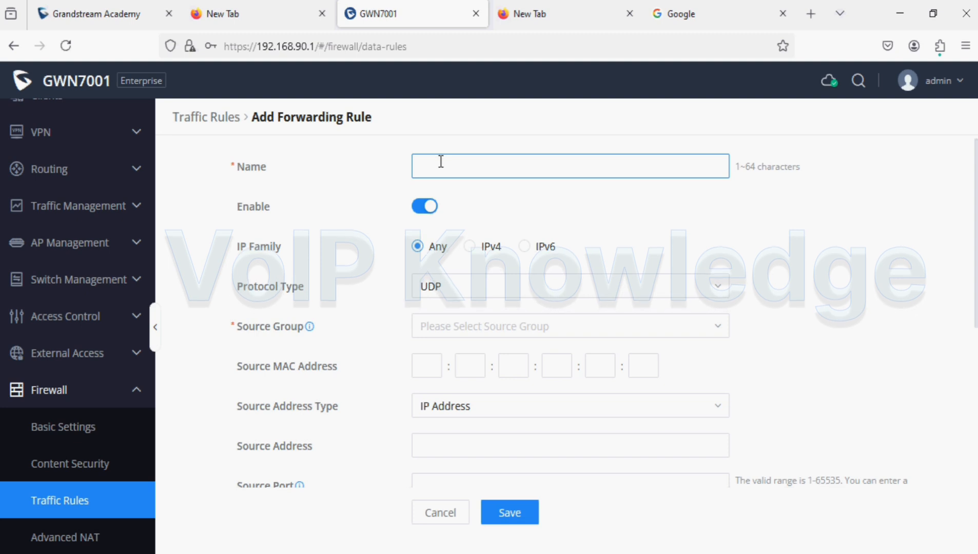
text(Allo)
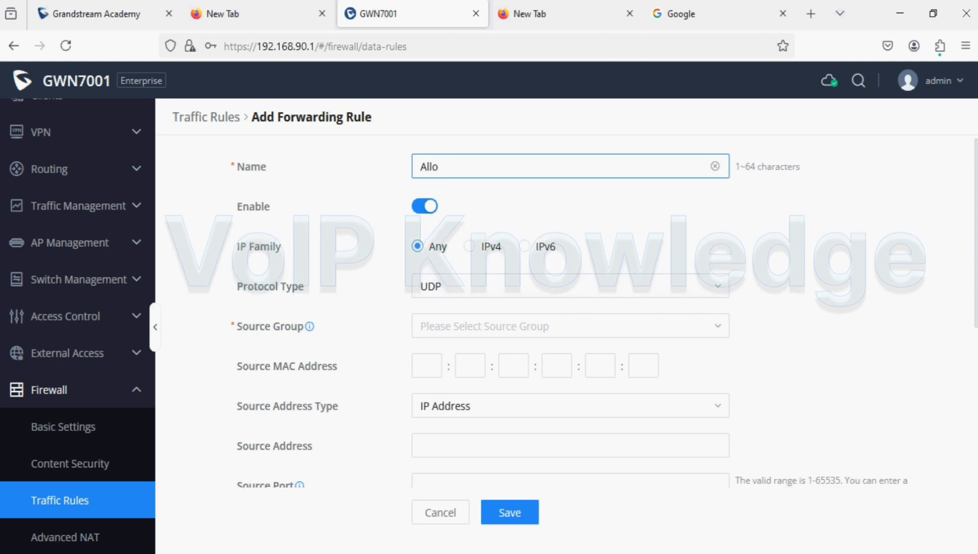
text(w_My)
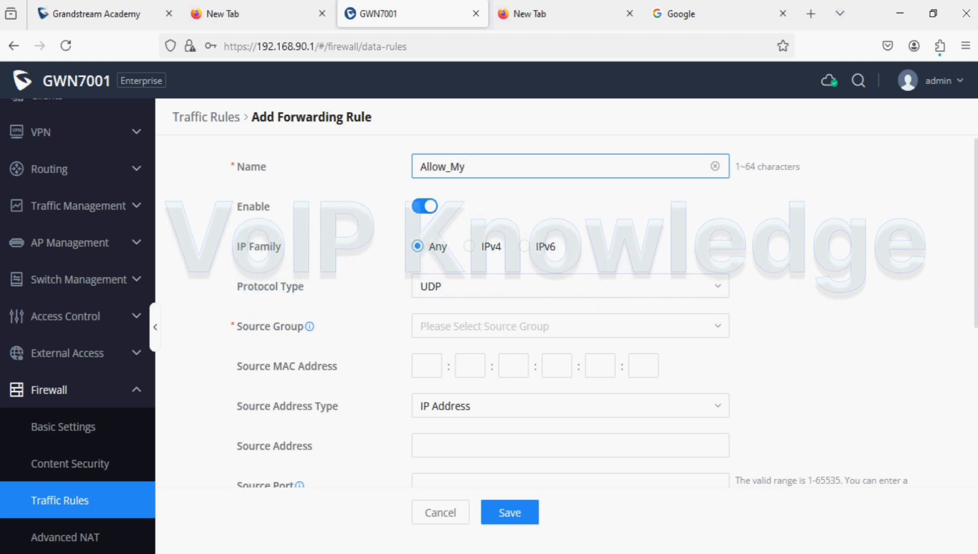
text(System)
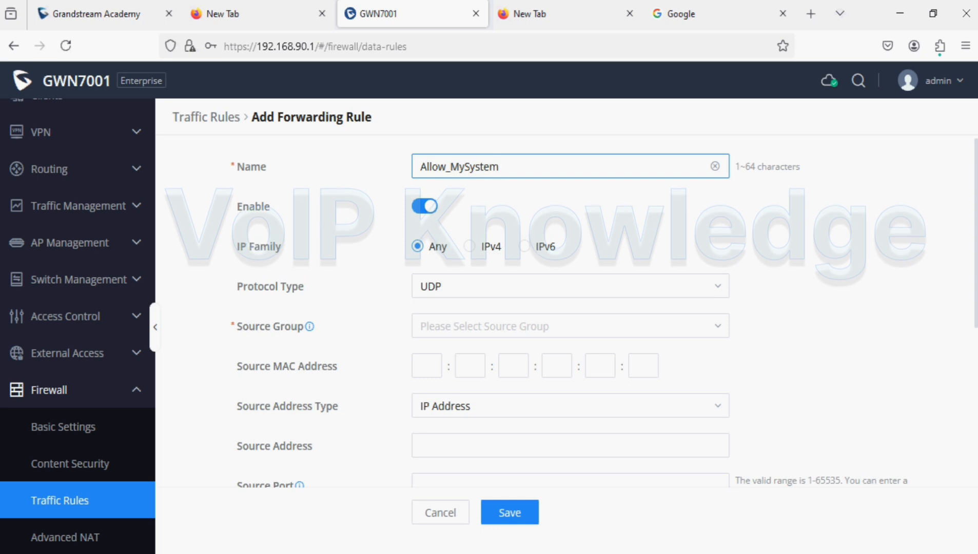
Set the rule's protocol type to All, source group to Default (VLAN), and source MAC address to 8C:EC:4B:EA:0A:10.
click(467, 285)
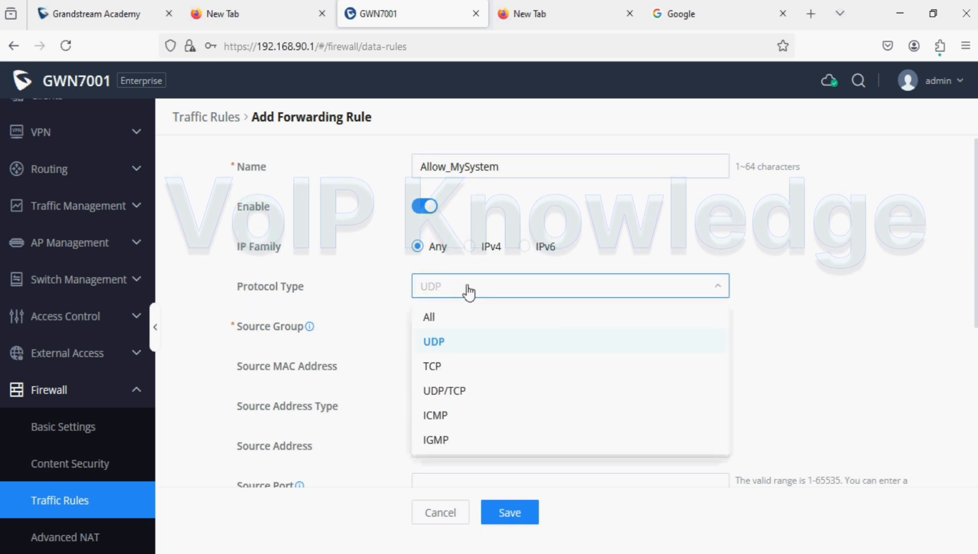
click(456, 319)
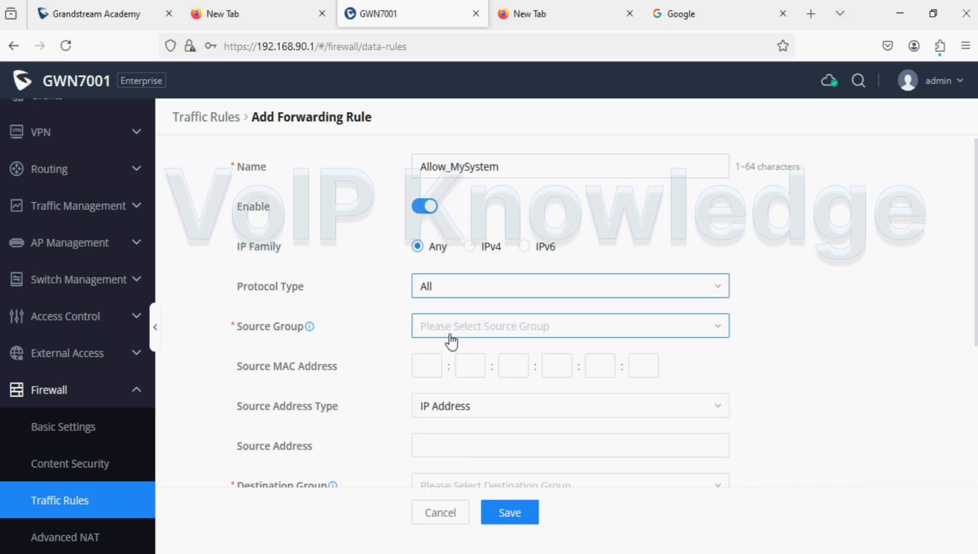
click(450, 334)
click(459, 406)
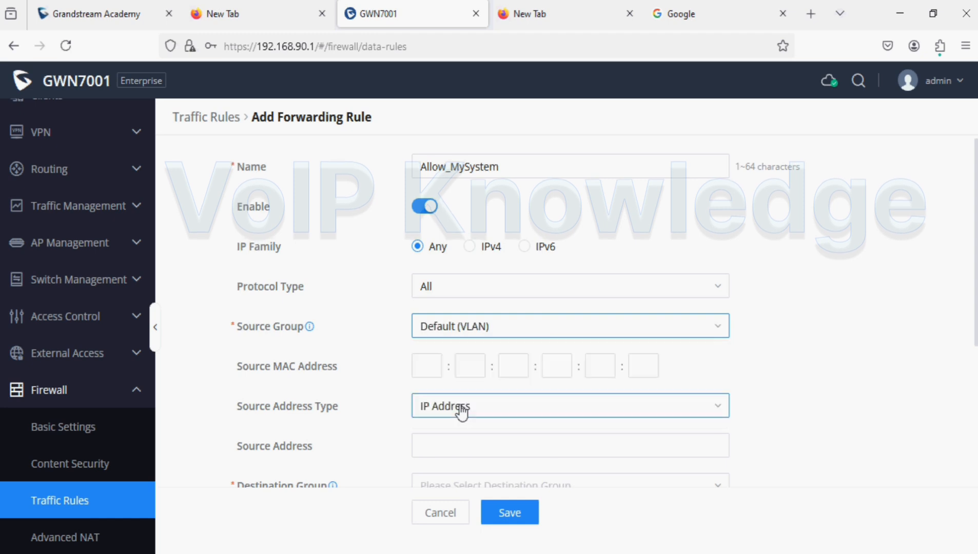
key(ctrl+v)
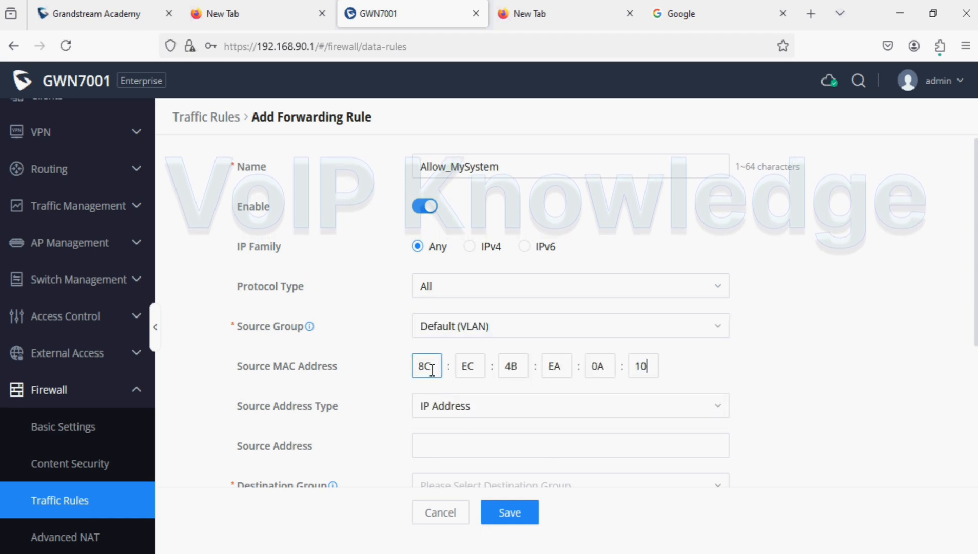
Set the rule's destination group to WAN1 (WAN) and save the Allow_MySystem rule.
scroll(432, 369, down, 2)
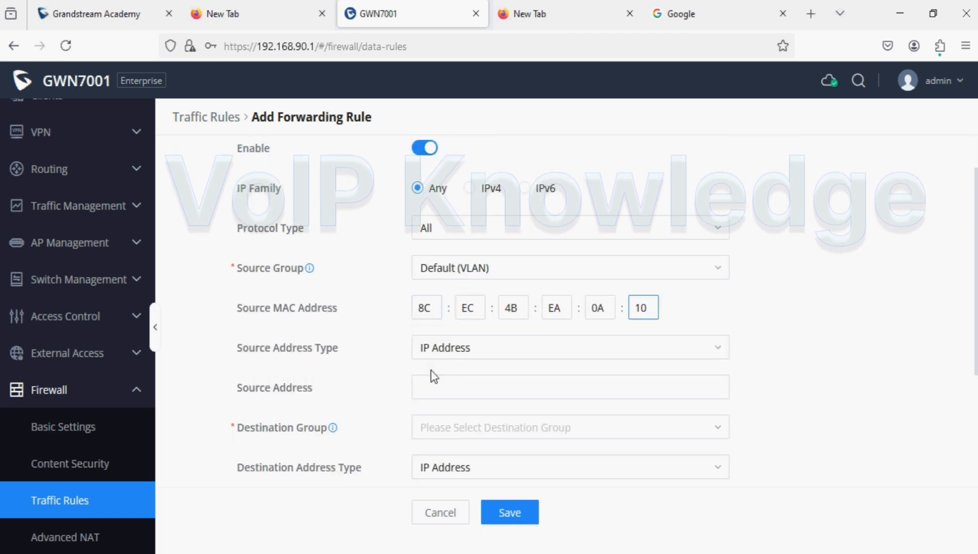
scroll(434, 380, down, 1)
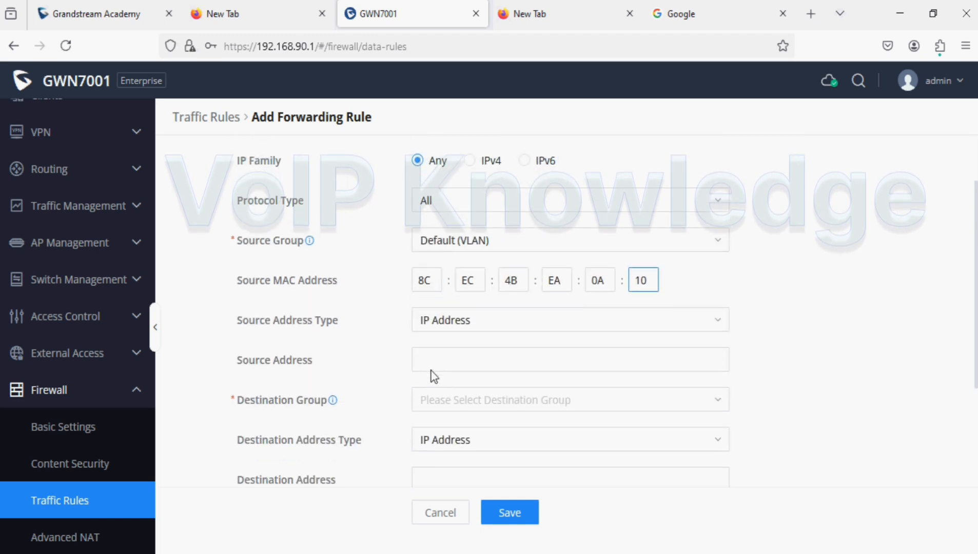
click(441, 403)
click(428, 453)
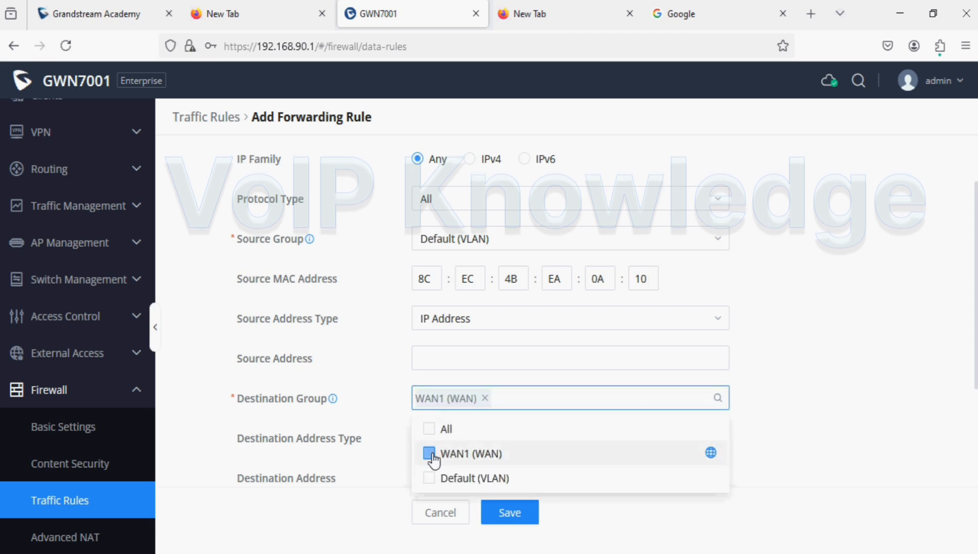
click(385, 431)
scroll(385, 430, down, 3)
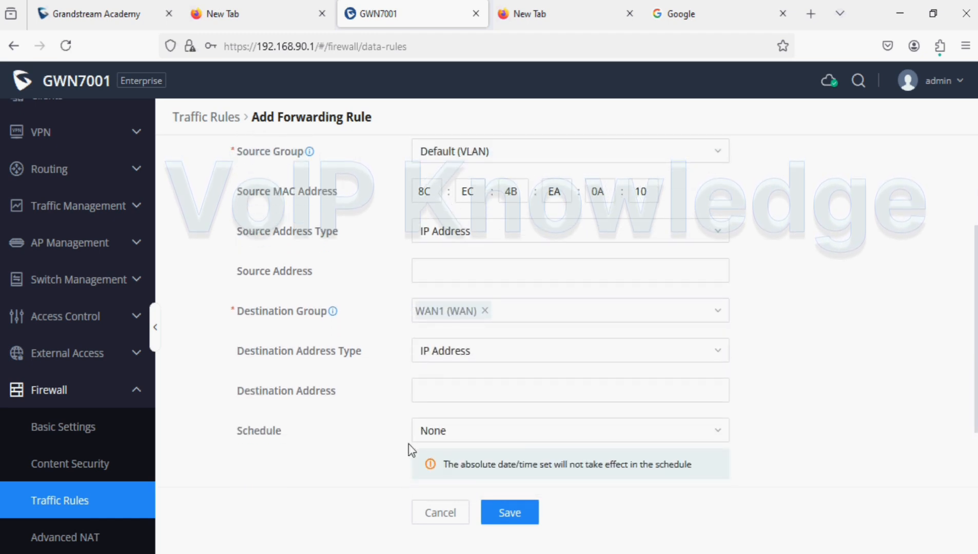
click(500, 511)
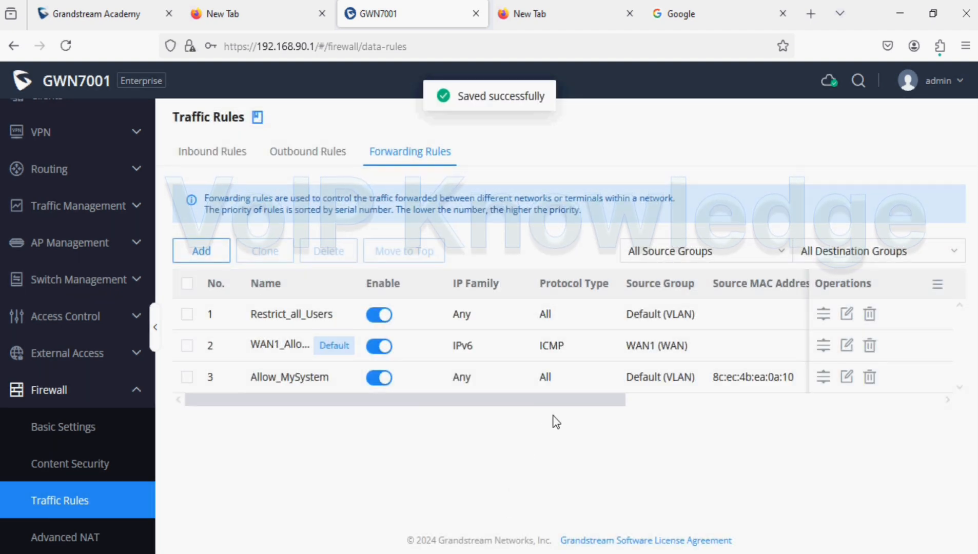
Move Allow_MySystem above Restrict_all_Users to first priority, and reload google.com to test internet access.
drag(824, 380, 826, 314)
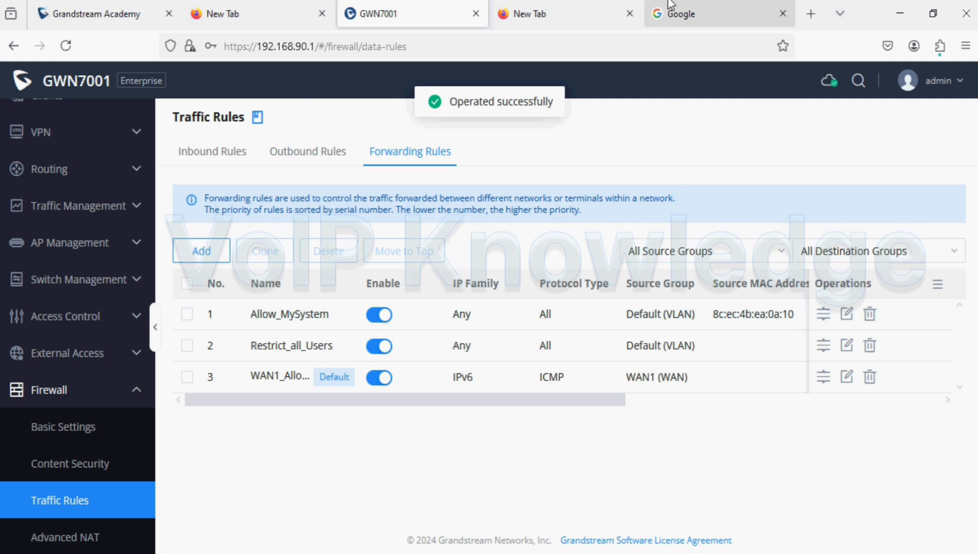
click(683, 11)
click(66, 46)
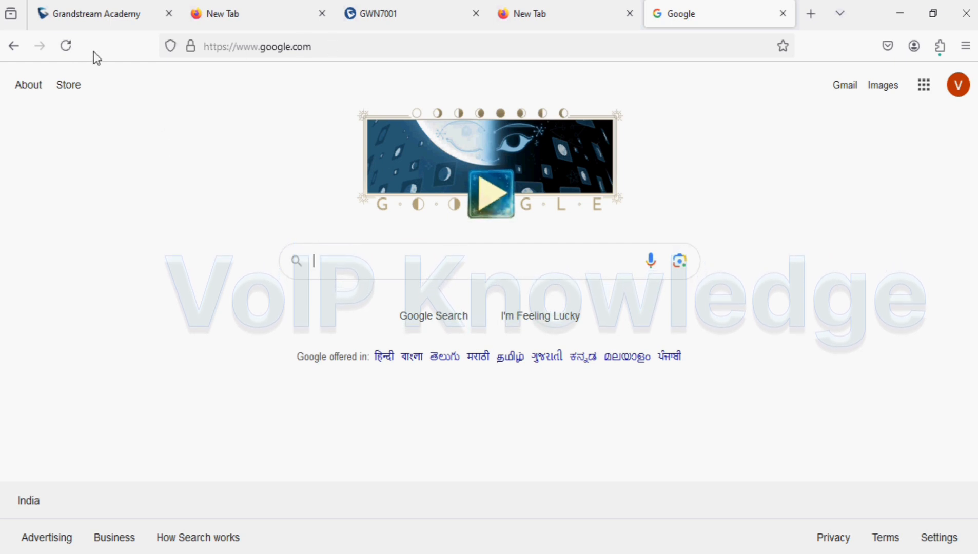
click(71, 46)
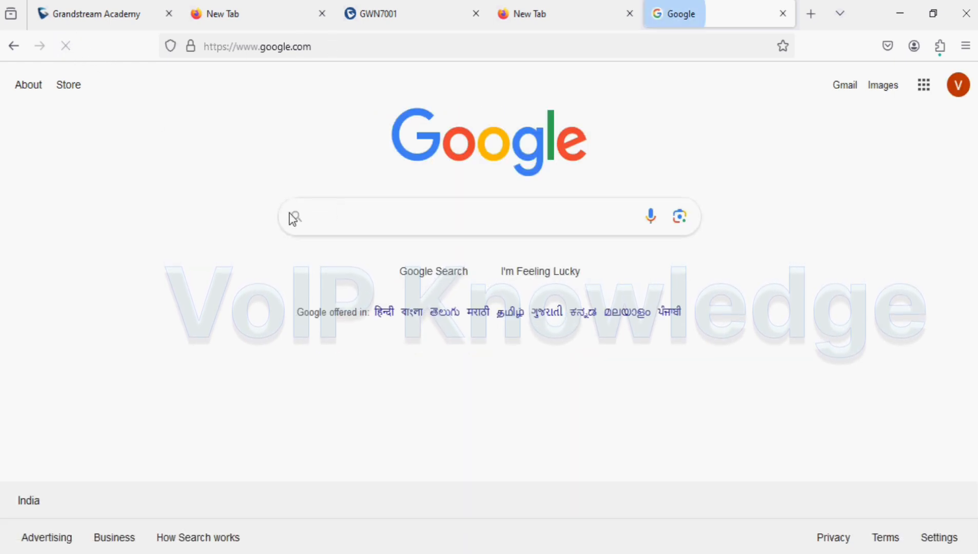
Search Google for "voip knowledge" and look through the results to verify internet access.
click(352, 212)
text(voip kno)
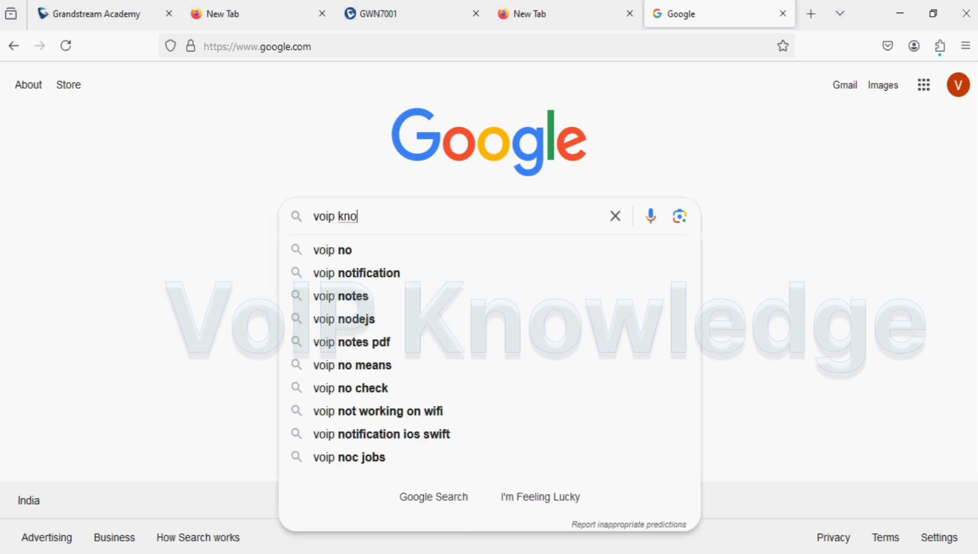
text(wledge)
key(Return)
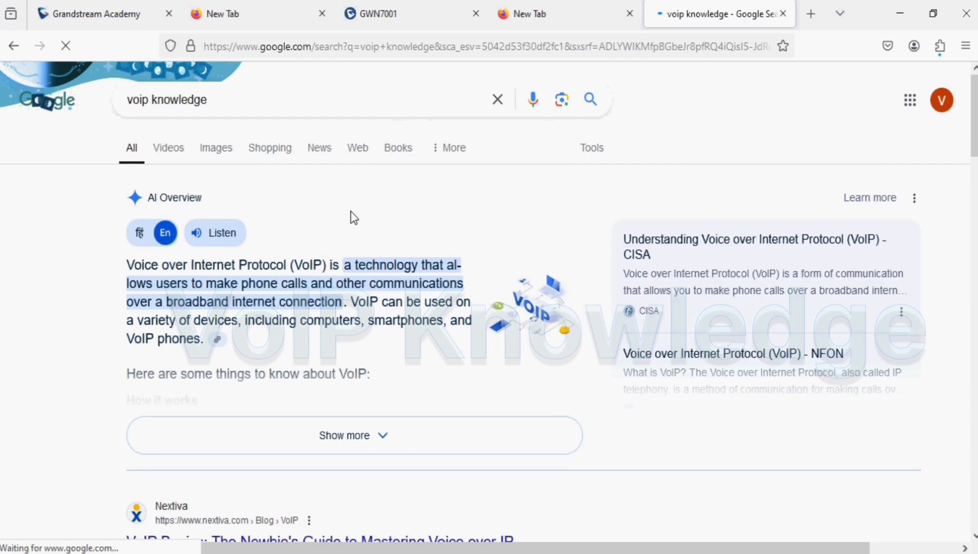
scroll(295, 236, down, 4)
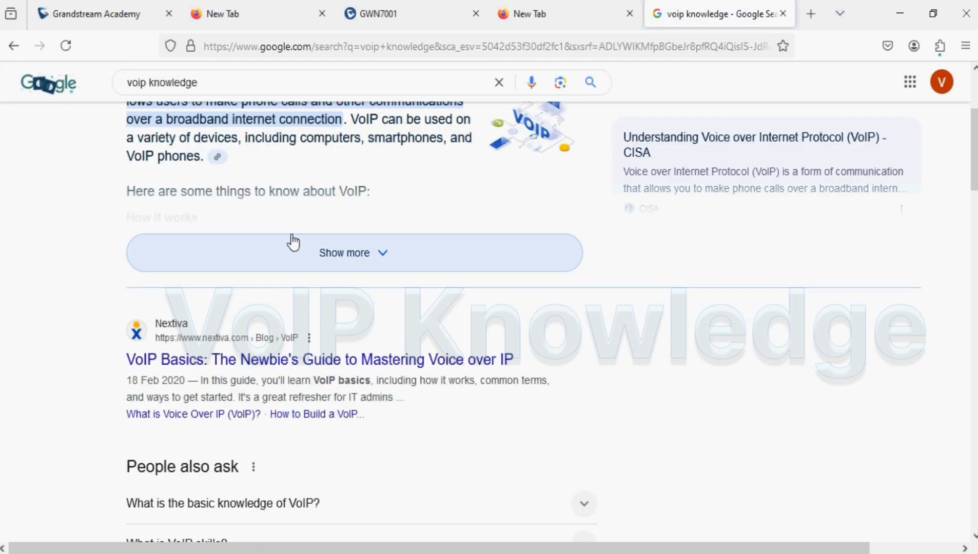
scroll(291, 239, up, 4)
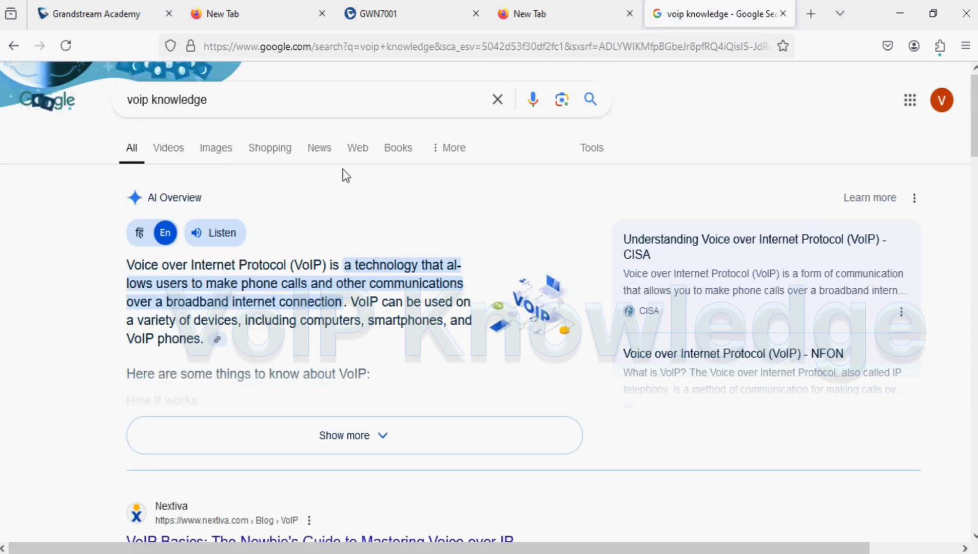
Open the Allow_MySystem forwarding rule on the GWN7001 for editing and clear its source MAC address.
click(400, 24)
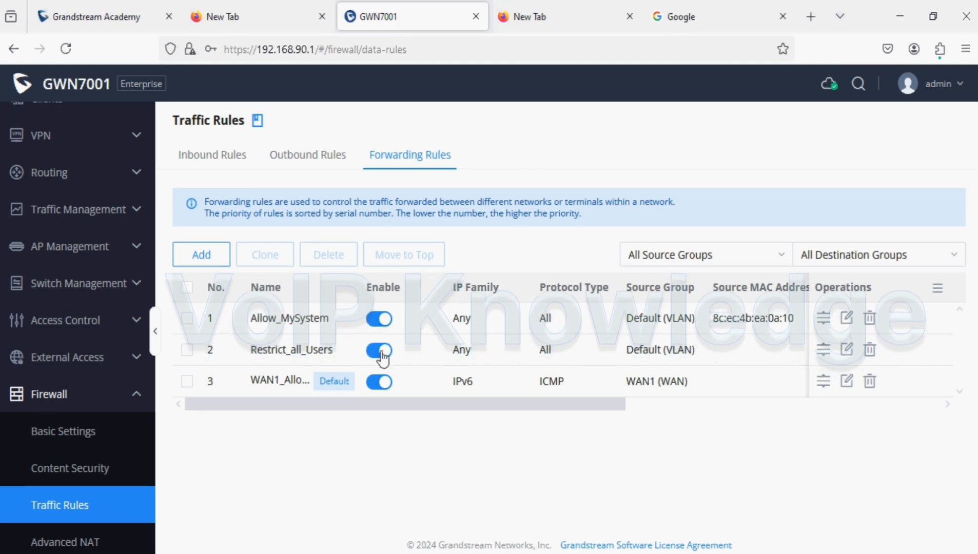
click(845, 322)
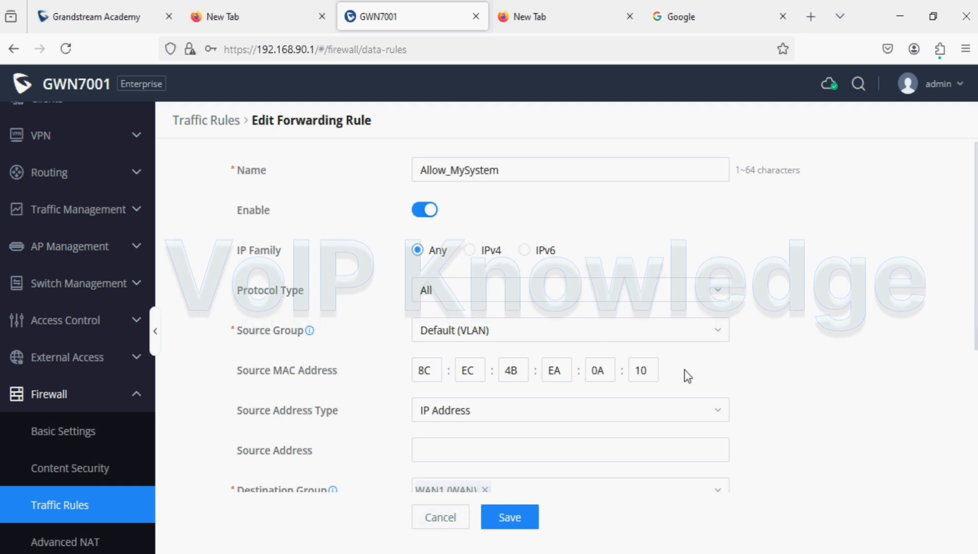
click(653, 370)
key(BackSpace)
key(BackSpace)
key(BackSpace)
key(BackSpace)
key(BackSpace)
key(BackSpace)
key(BackSpace)
key(BackSpace)
key(BackSpace)
key(BackSpace)
key(BackSpace)
key(BackSpace)
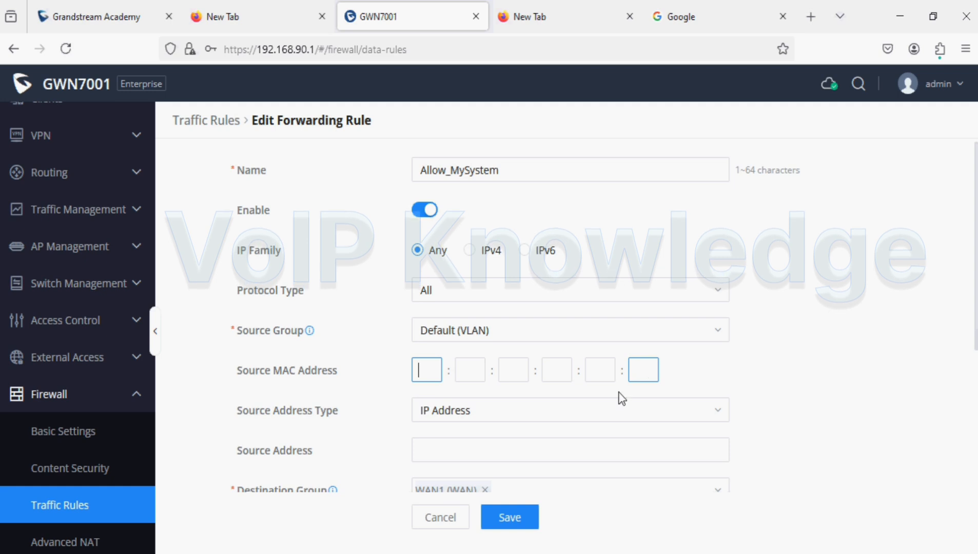
Set the Allow_MySystem rule's source address to 192.168.90.8 and save the rule.
scroll(541, 403, down, 2)
click(460, 365)
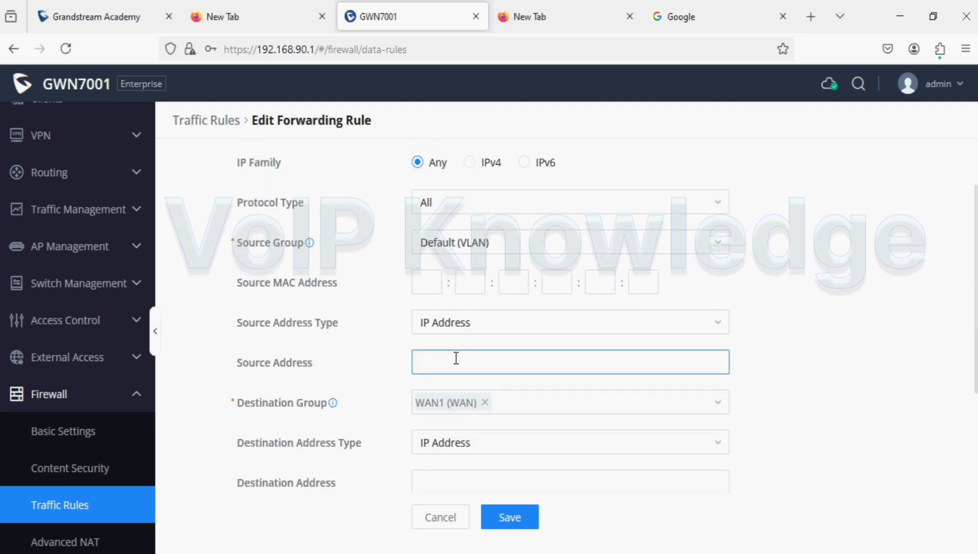
text(192.1)
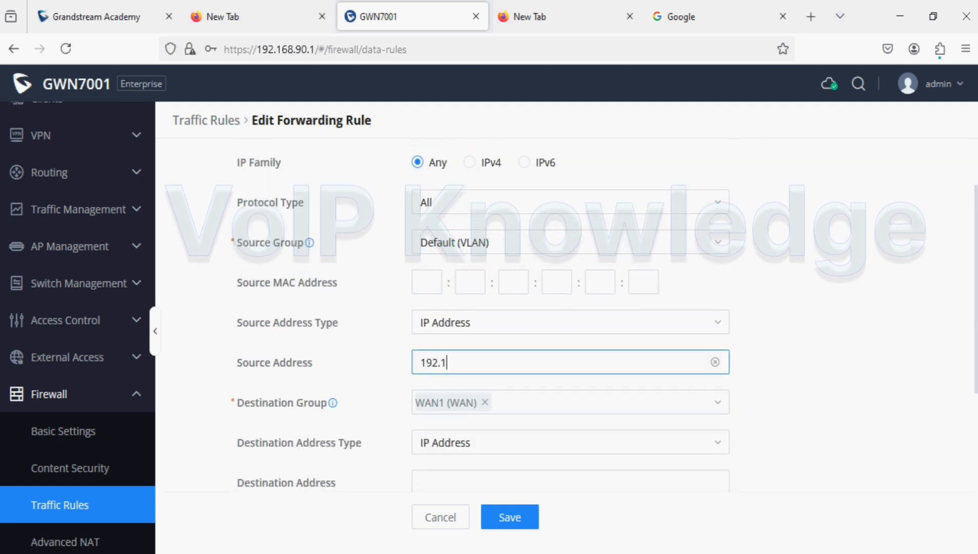
text(68.90.8)
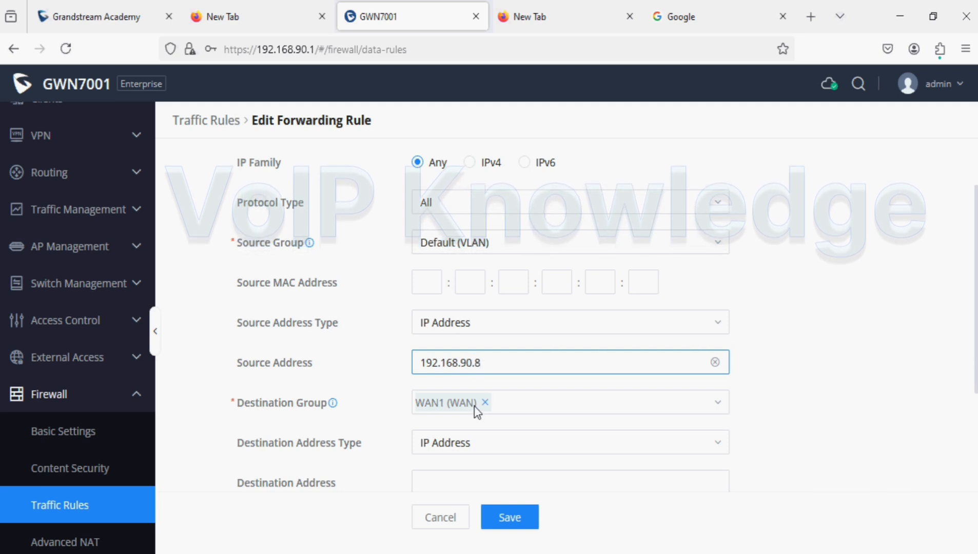
click(507, 512)
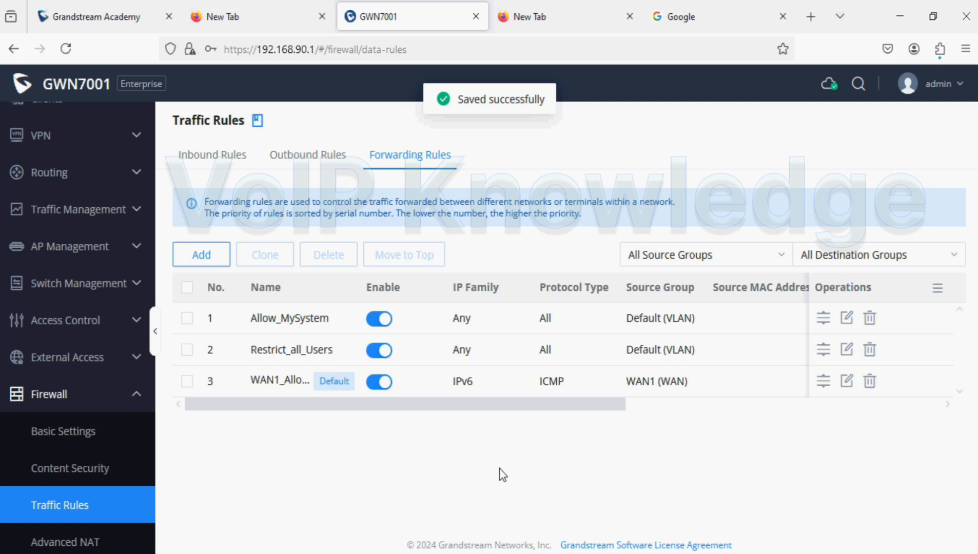
Check the Allow_MySystem rule's source address in the forwarding rules list, and reload google.com to test internet access.
drag(489, 409, 678, 405)
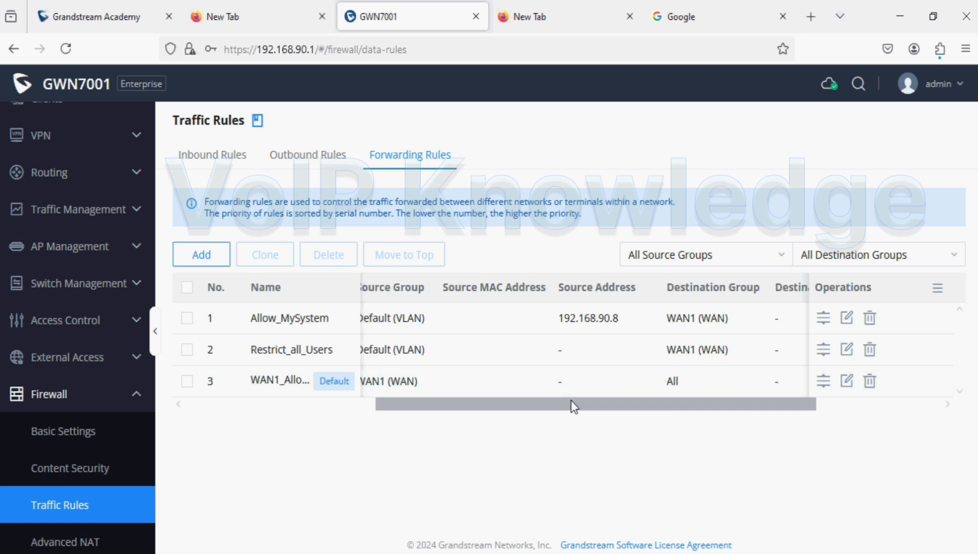
click(693, 9)
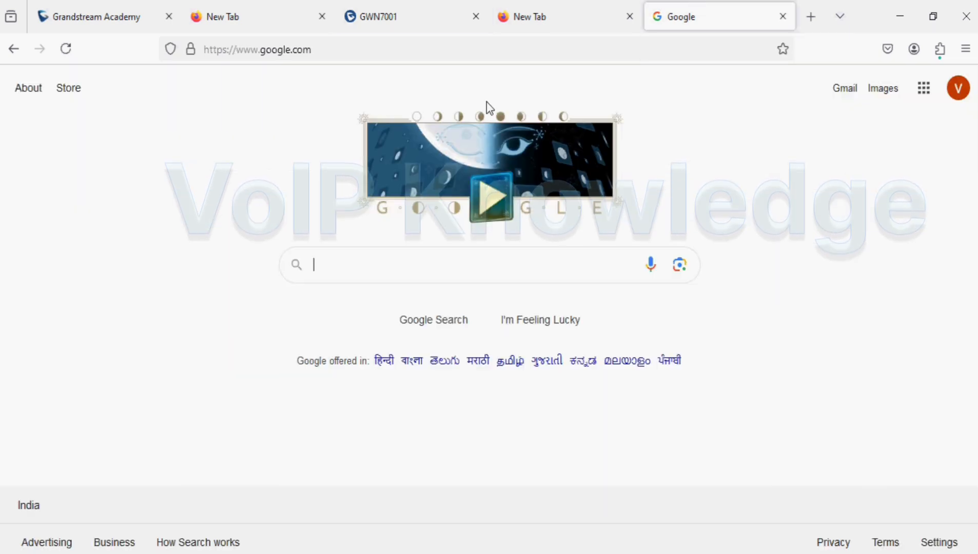
click(66, 48)
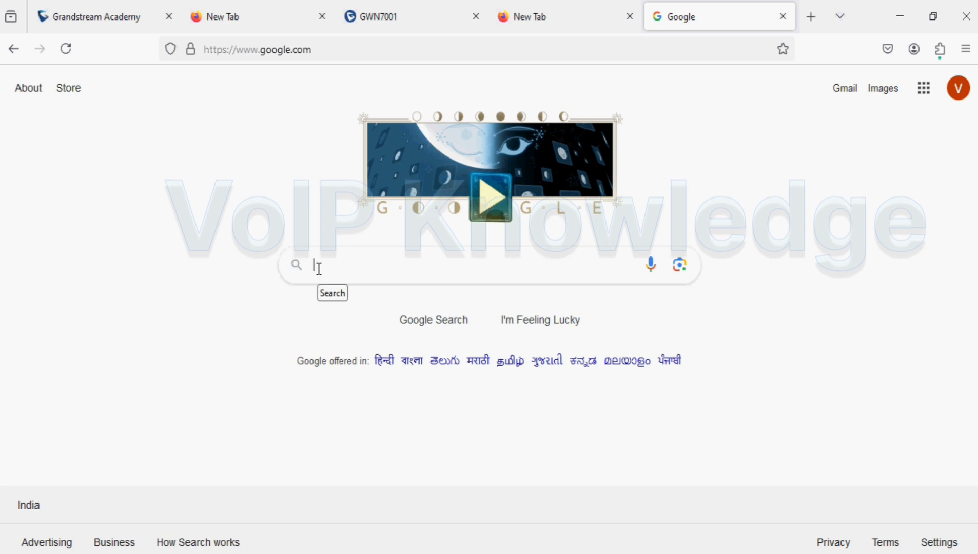
Search Google for "voip knowledge youtube" and for "youtube" to verify internet access.
text(voip)
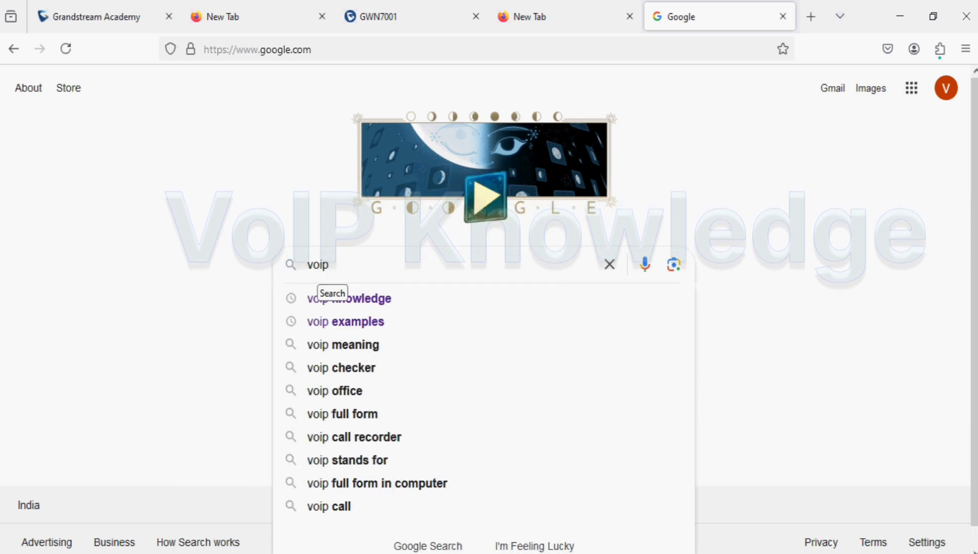
text( knowledge)
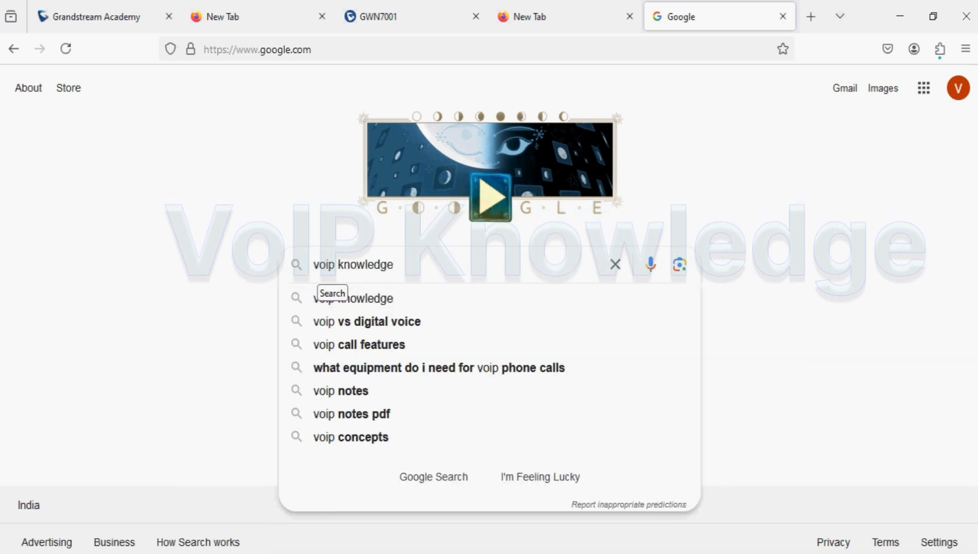
text( youtube)
key(Return)
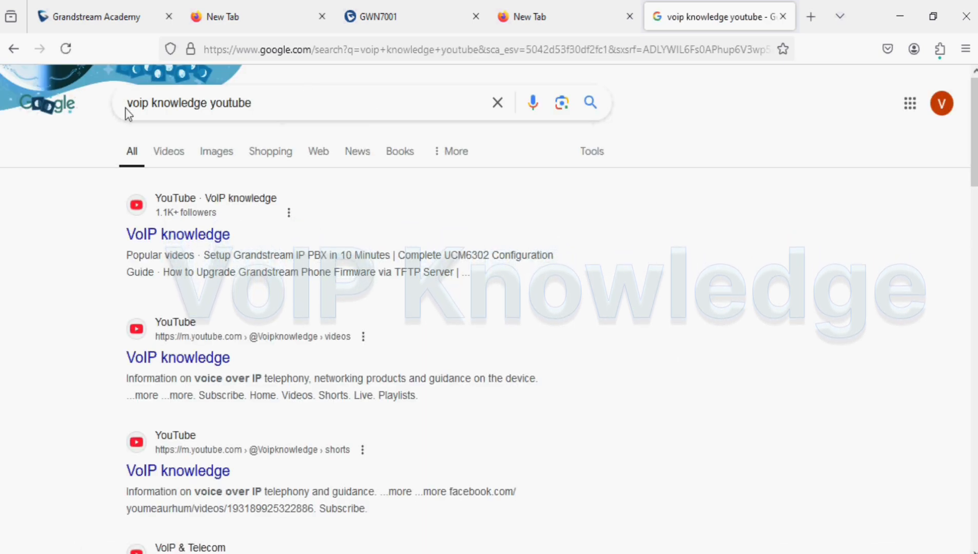
click(274, 51)
text(youtube)
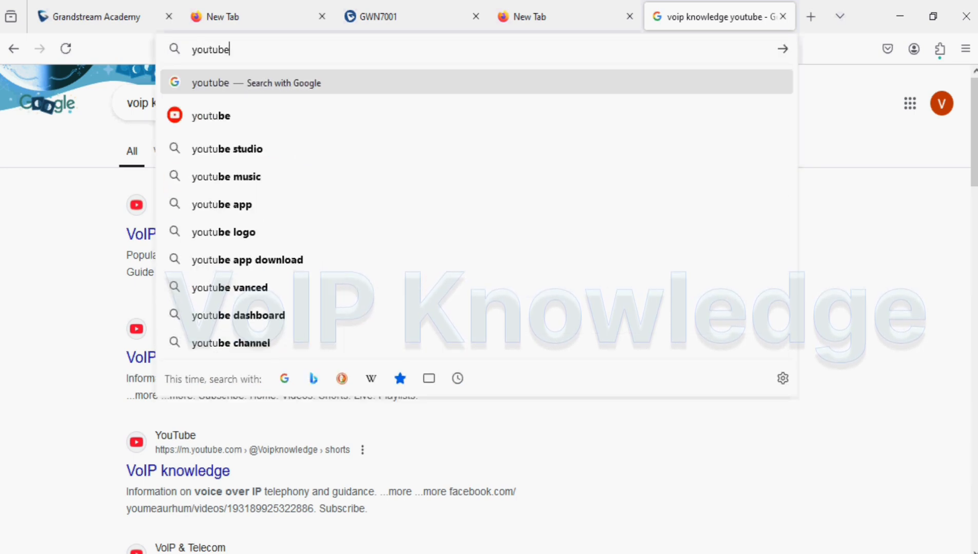
key(Return)
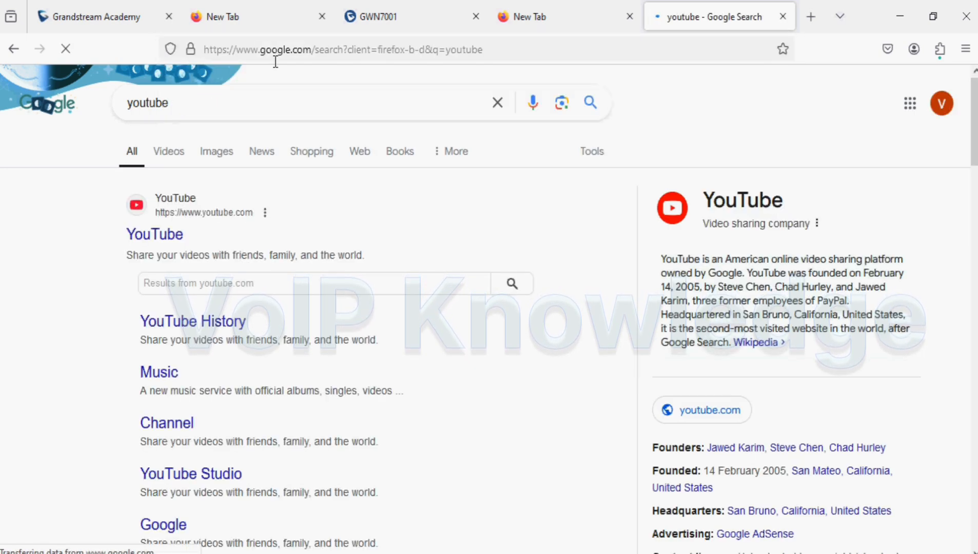
Move the Restrict_all_Users forwarding rule above Allow_MySystem to first priority, and open a private browser window.
click(416, 11)
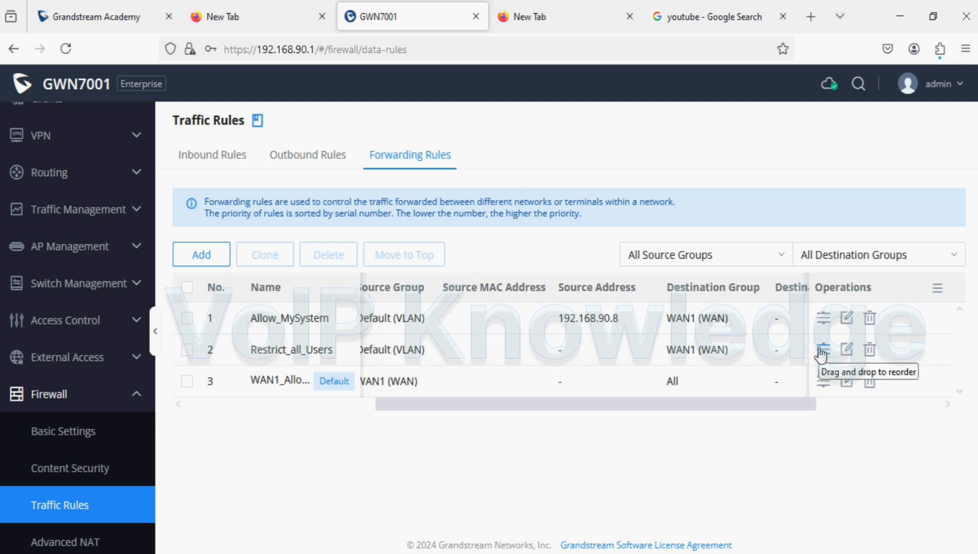
drag(821, 352, 816, 319)
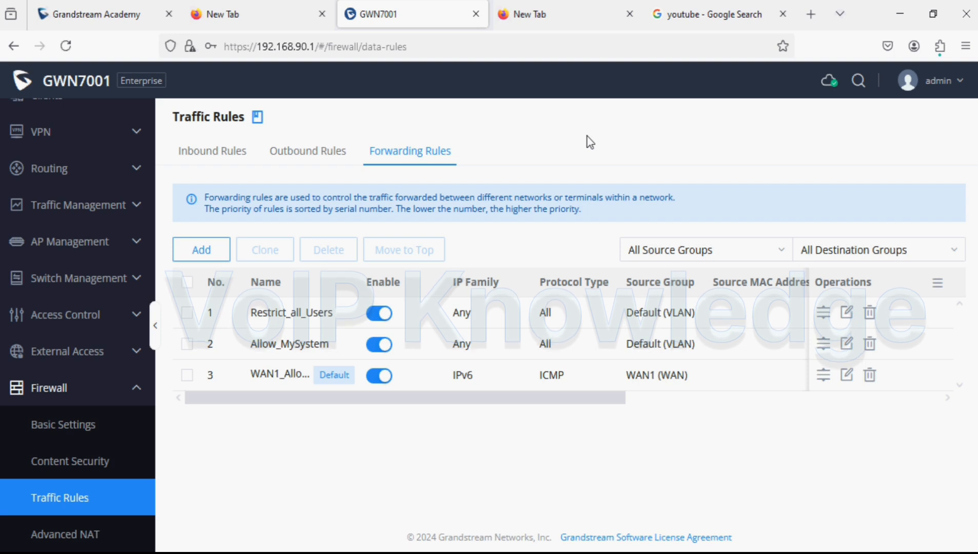
click(965, 46)
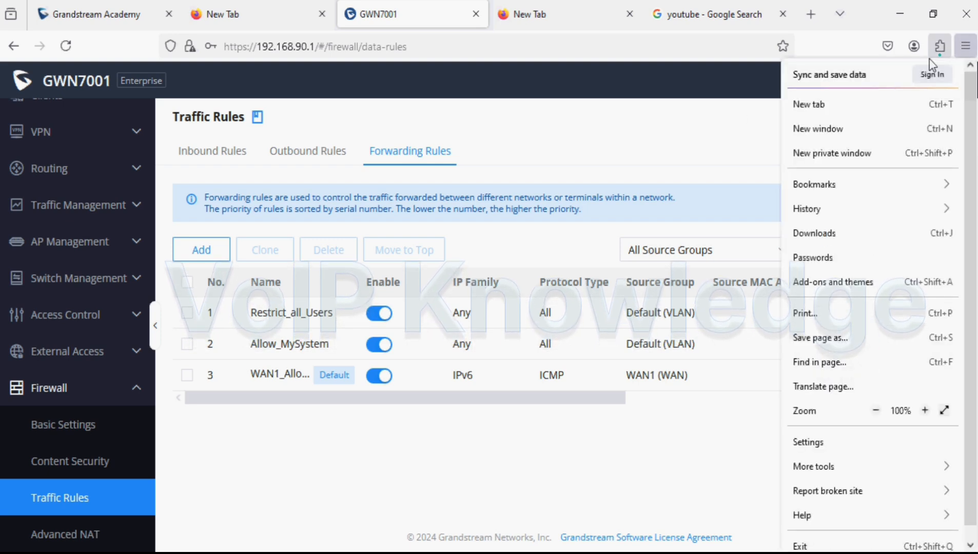
click(845, 154)
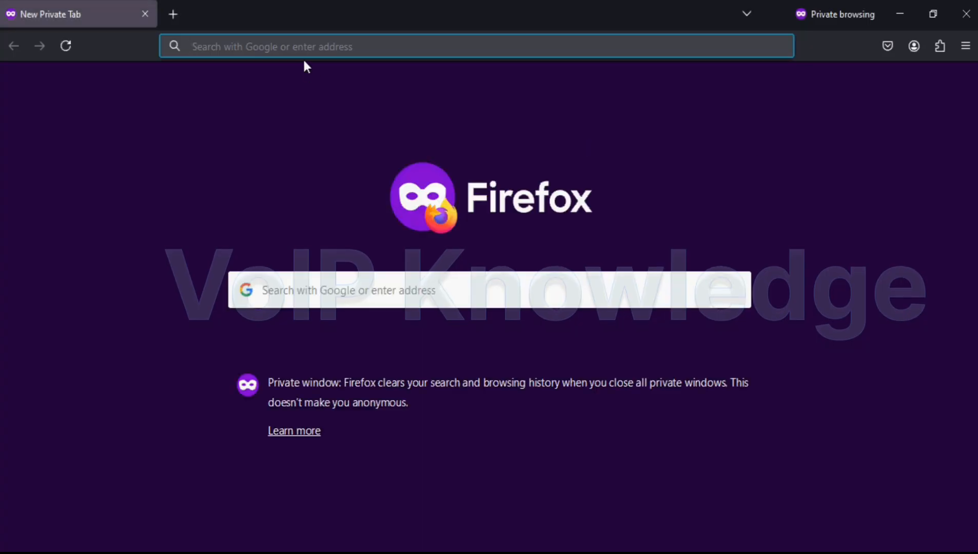
Test internet access in the private window by loading google.com and searching for "youtube" in a second tab.
text(go)
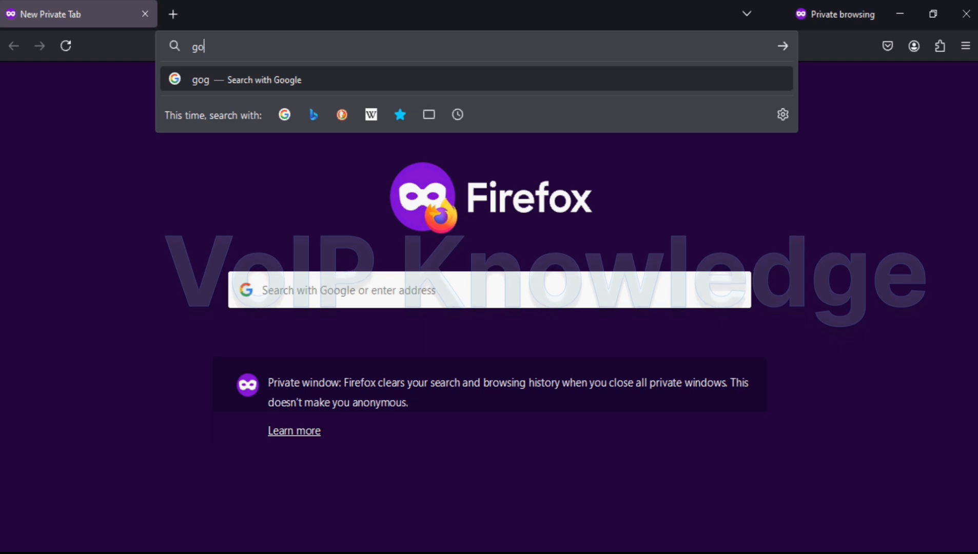
text(ogle.com)
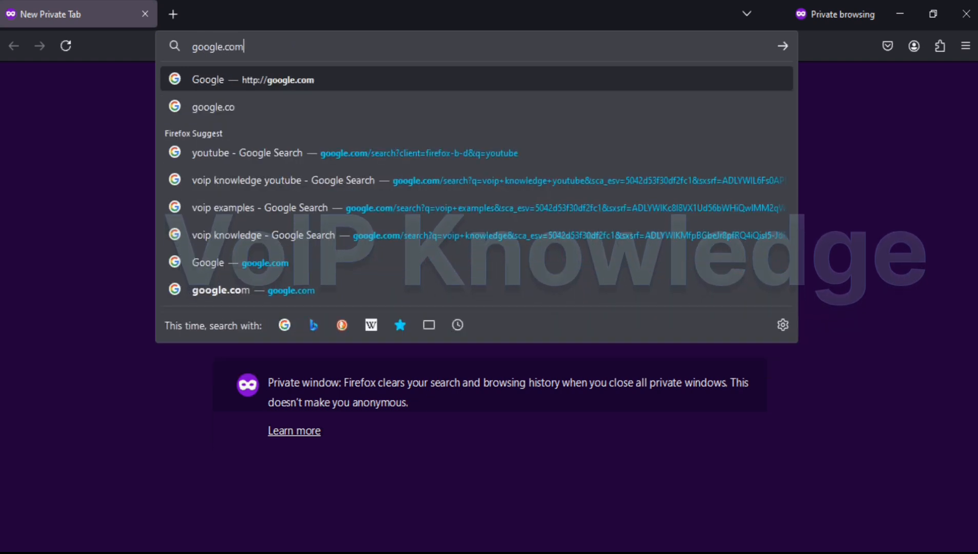
key(Return)
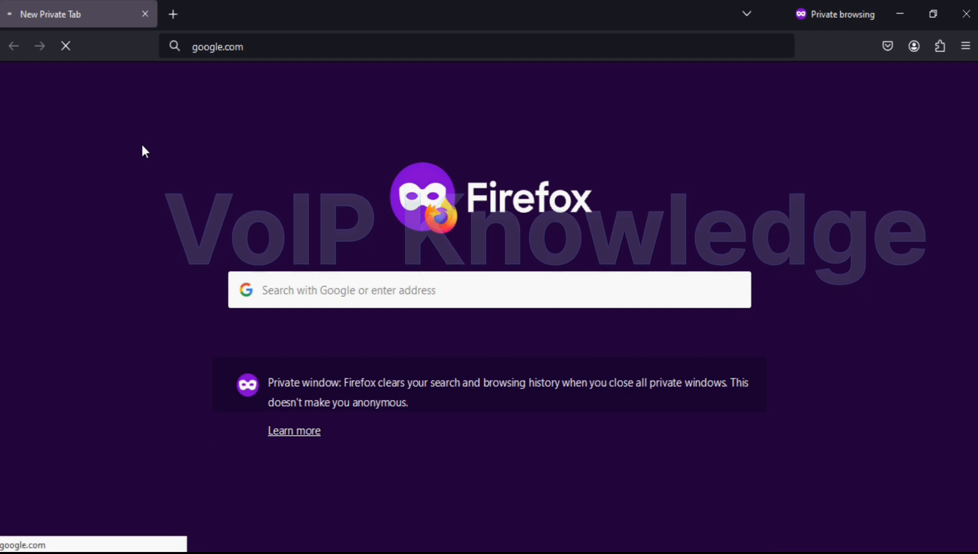
click(171, 14)
text(youtube)
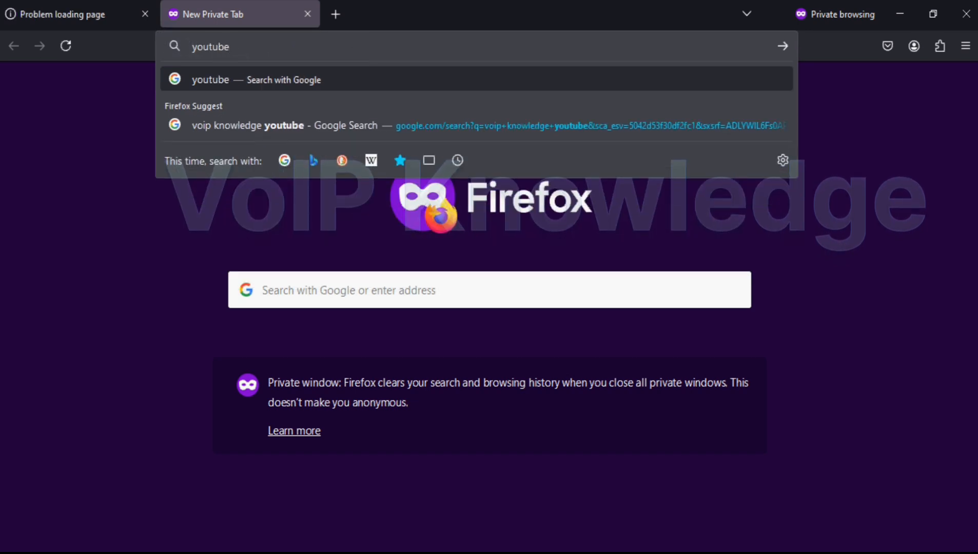
key(Return)
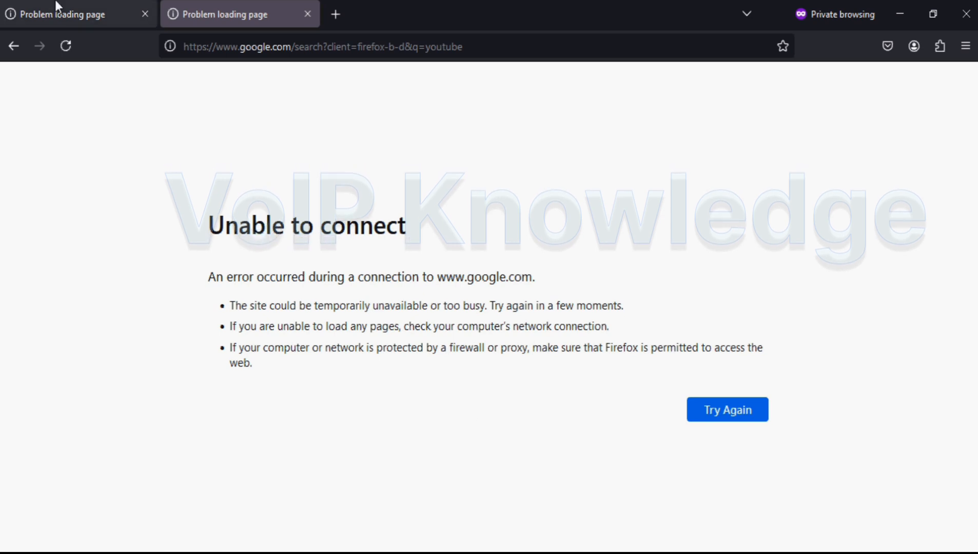
click(30, 8)
click(207, 9)
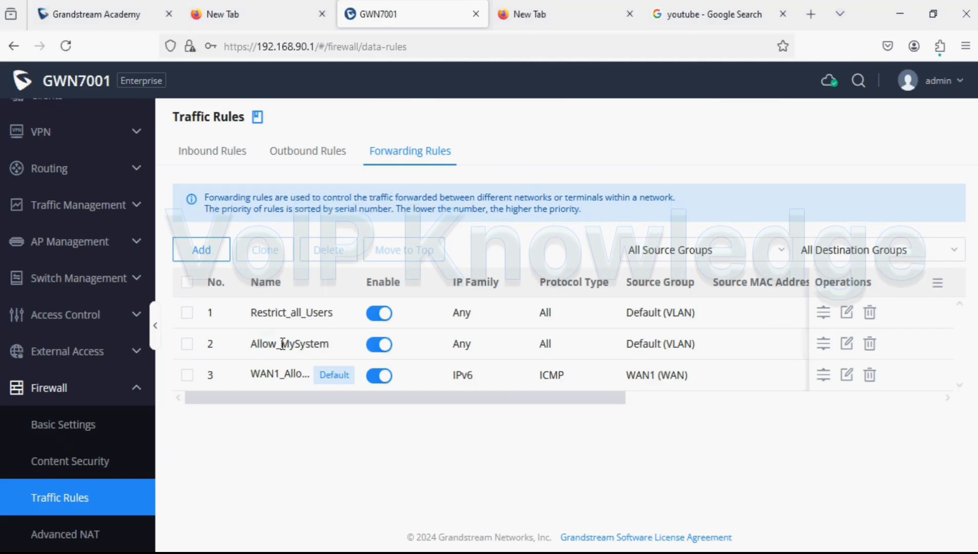
Examine the Allow_MySystem rule's priority relative to Restrict_all_Users and its source address in the forwarding rules list.
drag(251, 342, 329, 343)
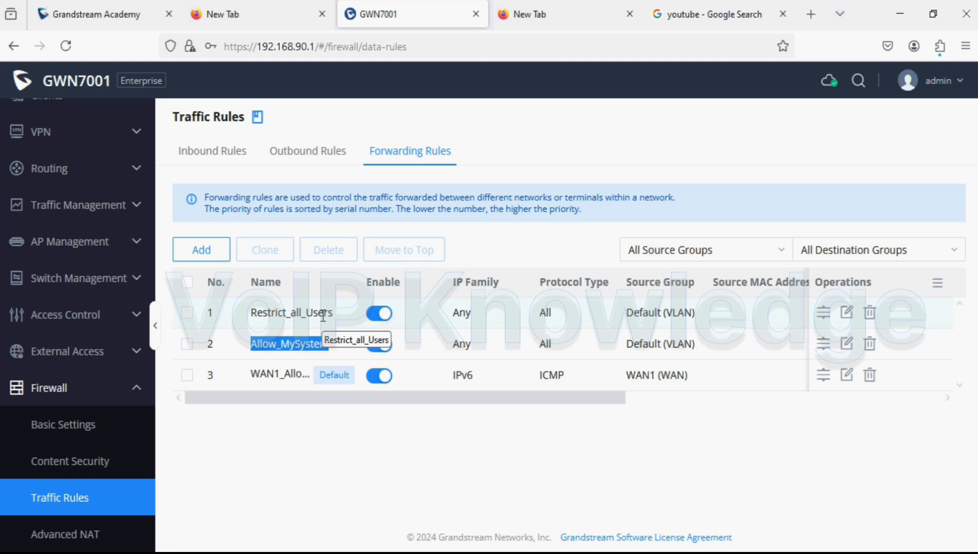
click(510, 246)
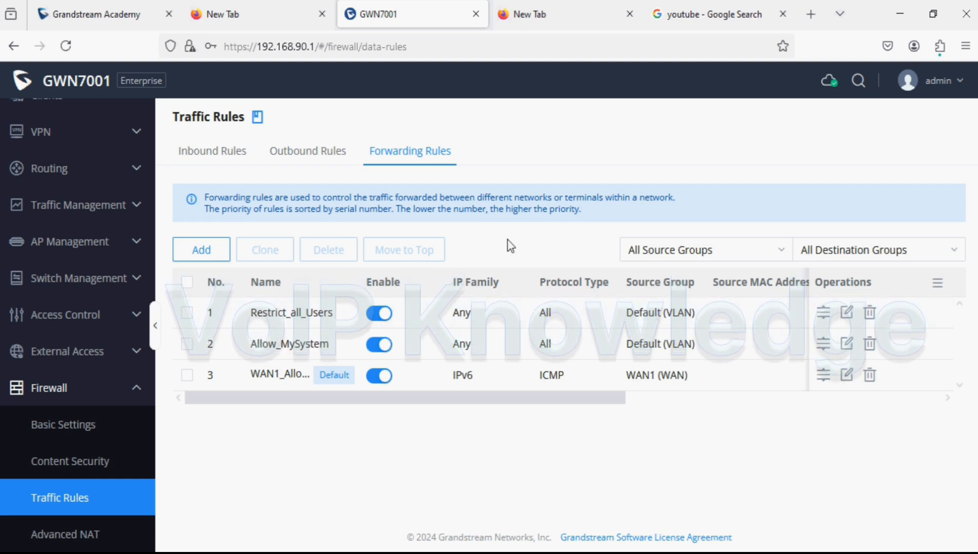
drag(546, 398, 727, 399)
drag(543, 344, 602, 346)
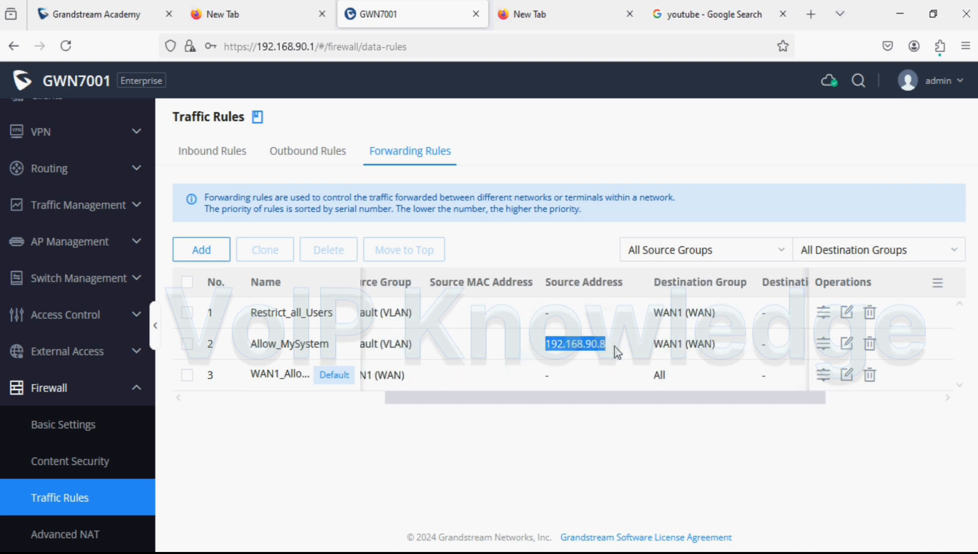